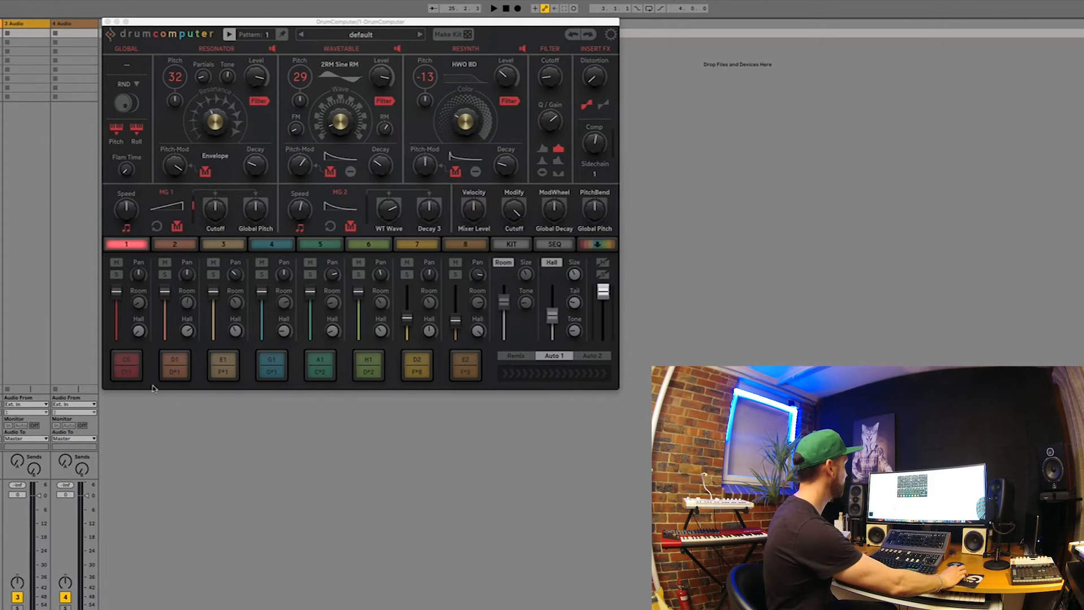
Audition the default kit's eight drum pads in order, from pad 1 to pad 8
{"action": "left_click", "coordinate": [128, 374]}
{"action": "left_click", "coordinate": [128, 374]}
{"action": "left_click", "coordinate": [128, 373]}
{"action": "left_click", "coordinate": [128, 373]}
{"action": "left_click", "coordinate": [185, 373]}
{"action": "left_click", "coordinate": [185, 374]}
{"action": "left_click", "coordinate": [184, 374]}
{"action": "left_click", "coordinate": [230, 367]}
{"action": "left_click", "coordinate": [230, 367]}
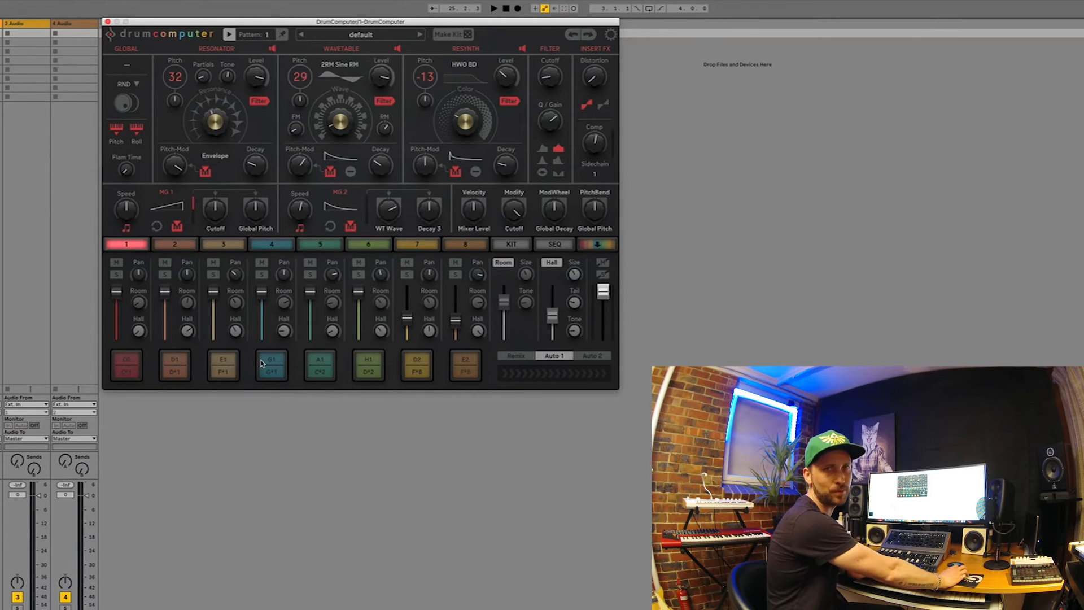
{"action": "left_click", "coordinate": [279, 367]}
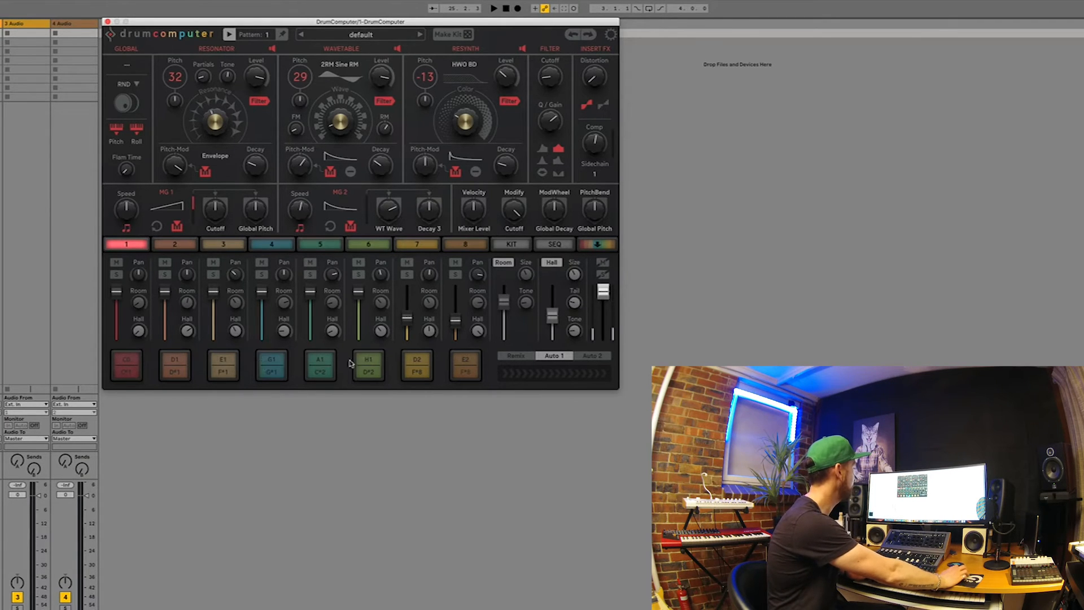
{"action": "left_click", "coordinate": [317, 364]}
{"action": "left_click", "coordinate": [371, 362]}
{"action": "left_click", "coordinate": [424, 358]}
{"action": "left_click", "coordinate": [462, 367]}
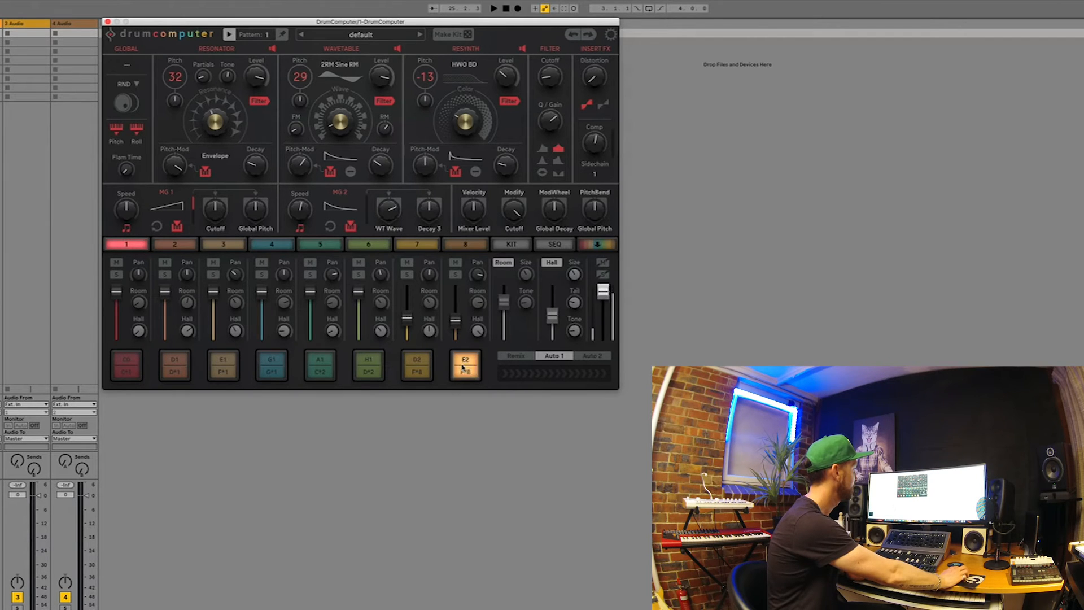
{"action": "left_click", "coordinate": [462, 367]}
{"action": "left_click", "coordinate": [461, 367]}
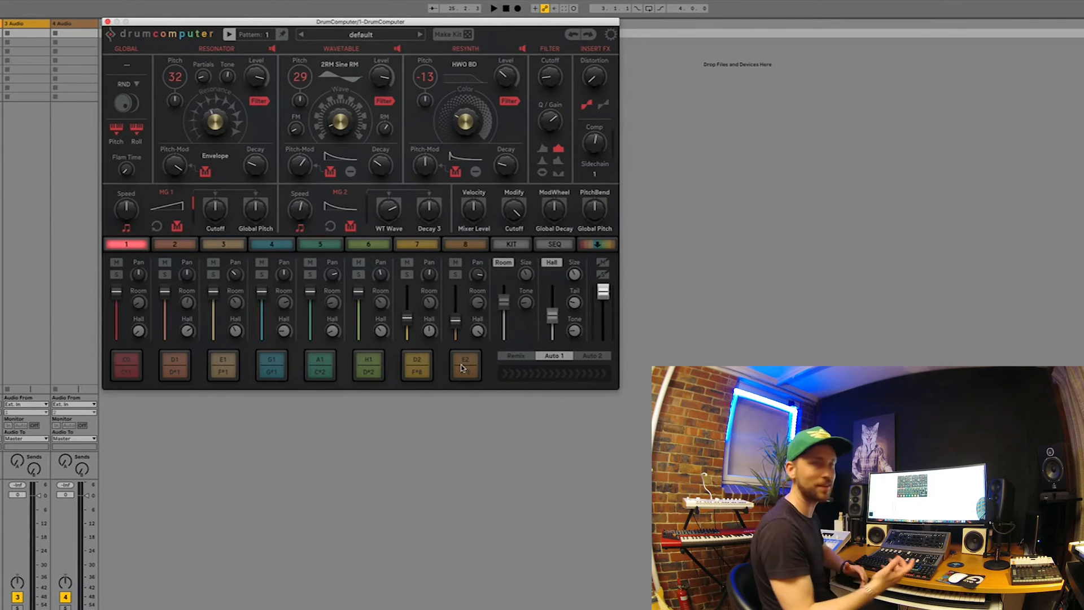
Show the step sequencer, play the default preset's pattern and stop it
{"action": "left_click", "coordinate": [555, 244]}
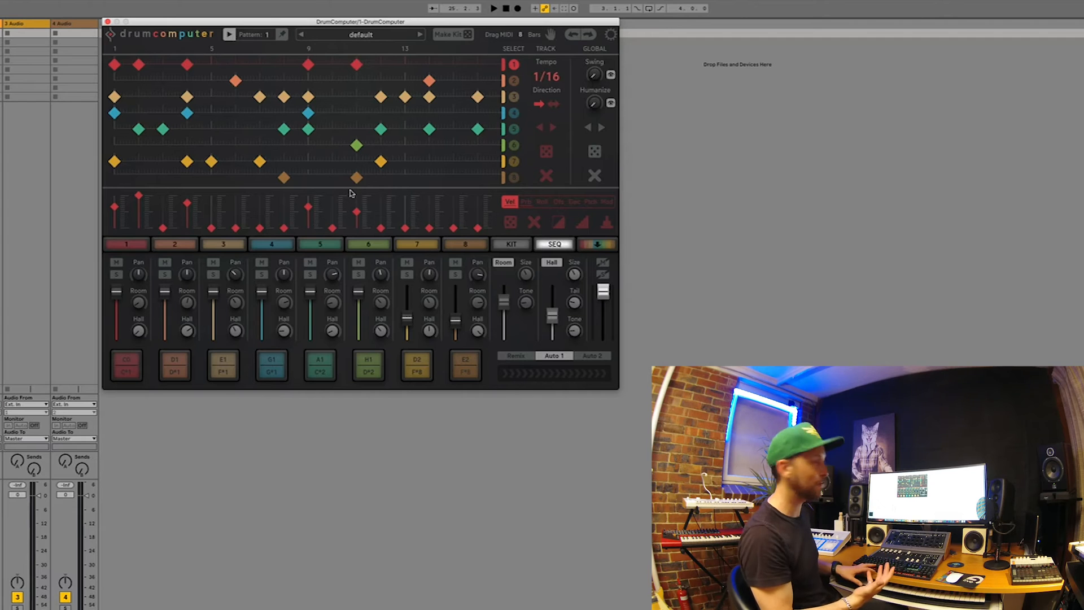
{"action": "key", "text": "space"}
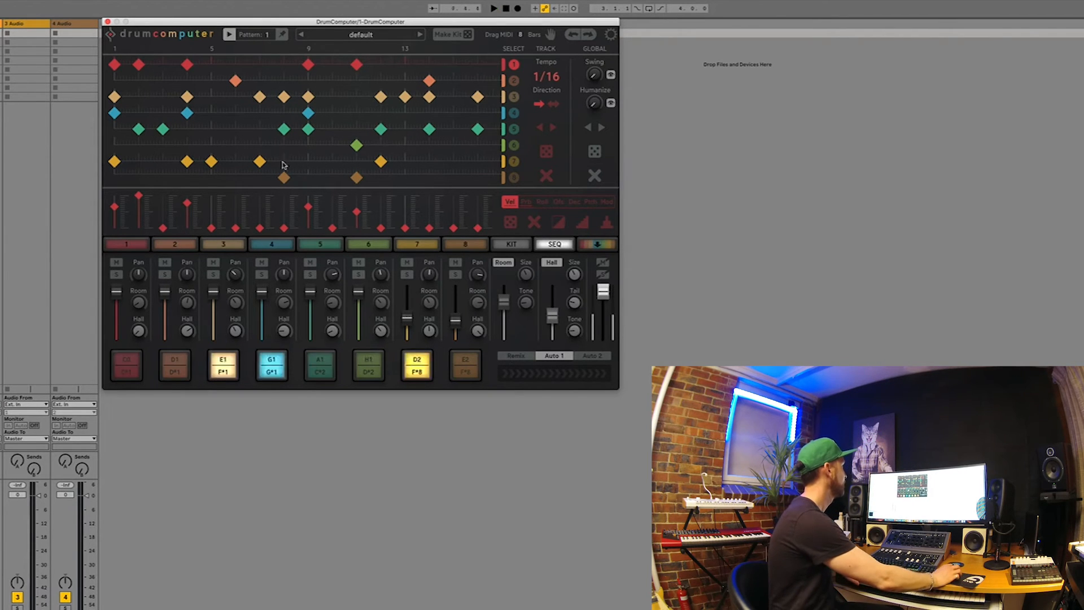
{"action": "key", "text": "space"}
Load the SB Analog Kit preset from the Sugar Bytes bank and listen to its pattern
{"action": "left_click", "coordinate": [326, 37]}
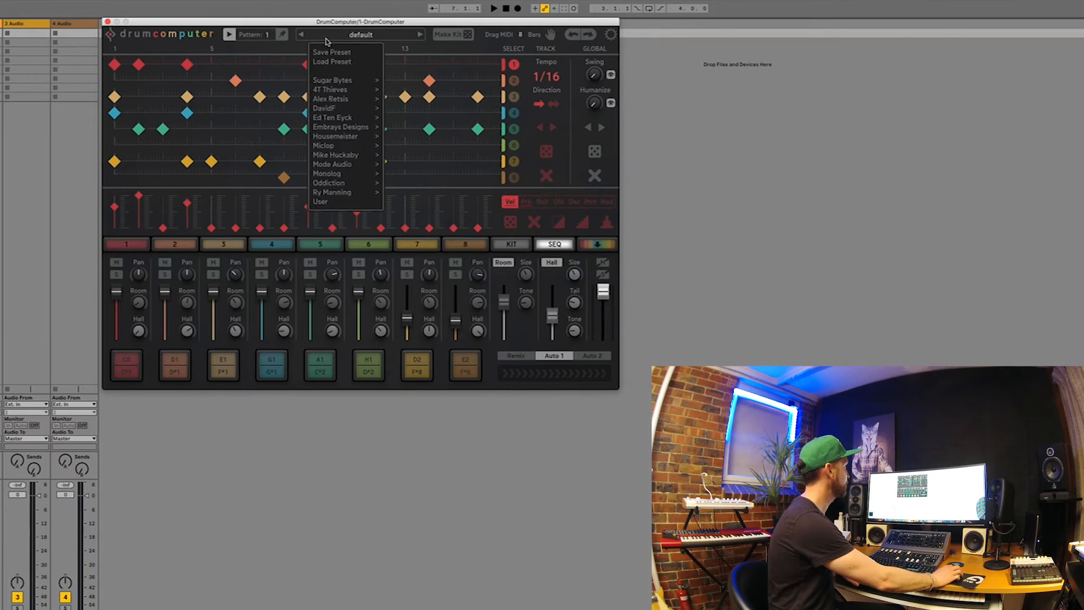
{"action": "mouse_move", "coordinate": [360, 79]}
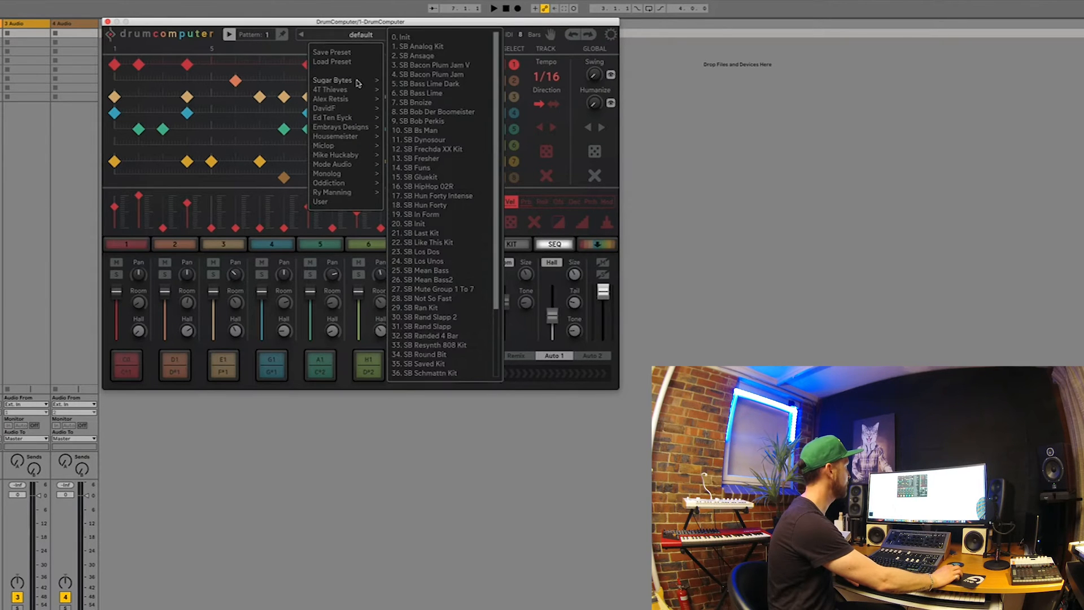
{"action": "left_click", "coordinate": [434, 47]}
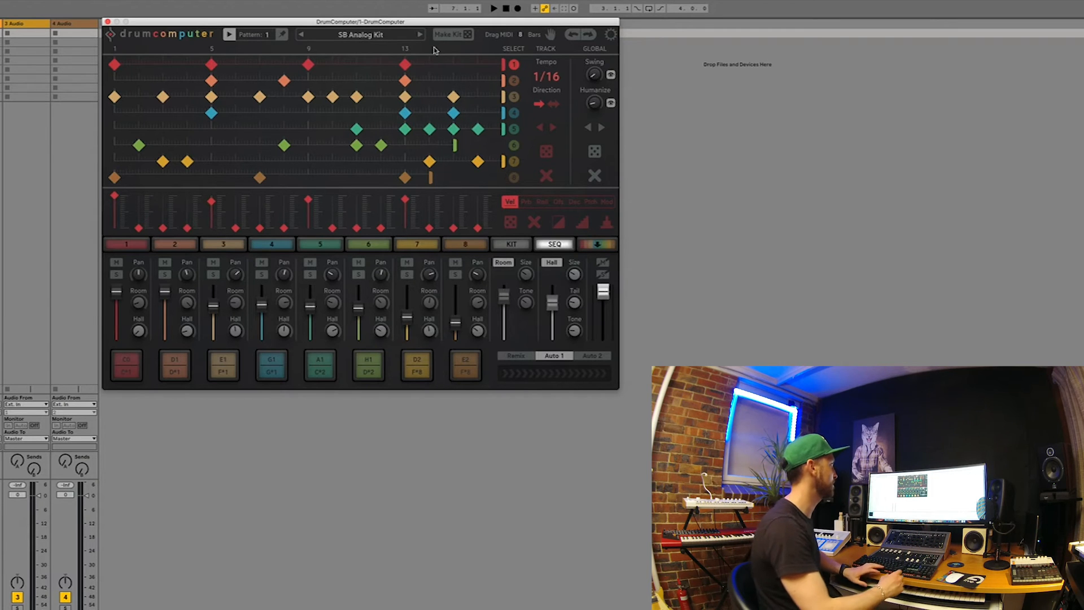
{"action": "key", "text": "space"}
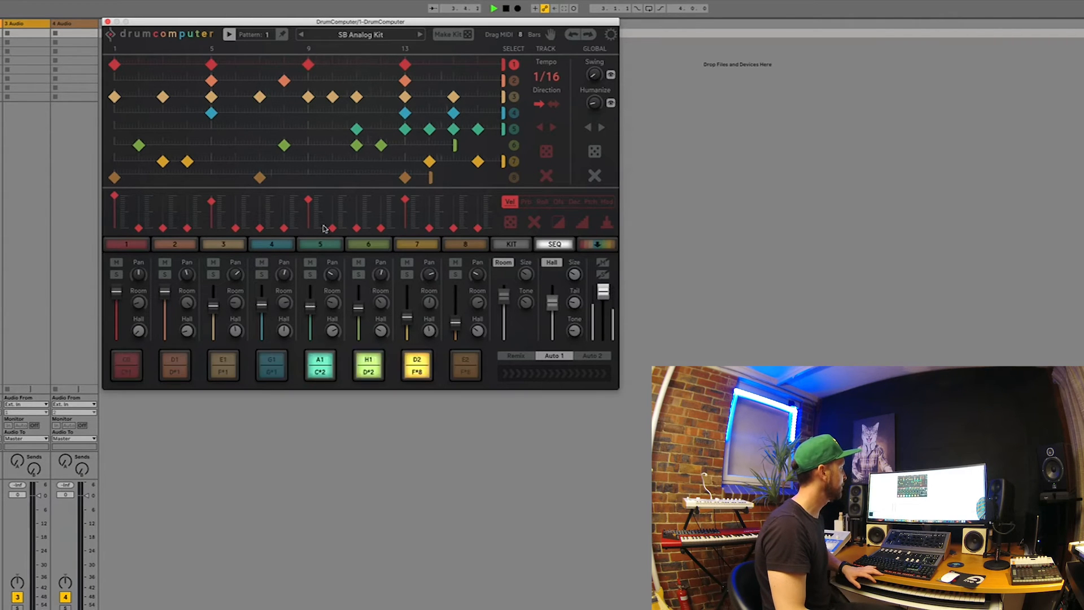
{"action": "key", "text": "space"}
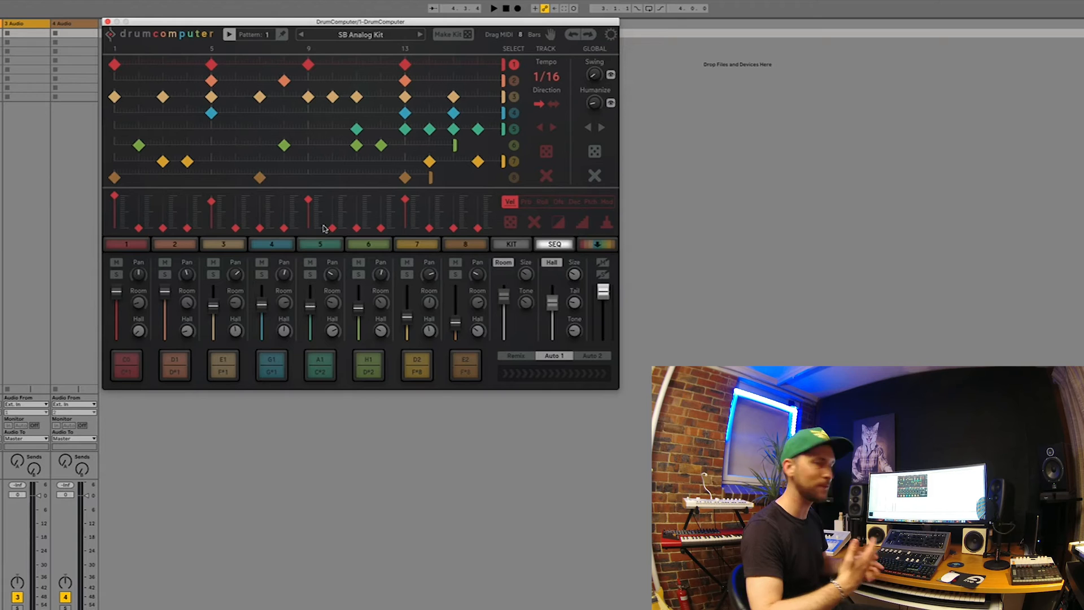
Play the pattern briefly, stop it, and compare track 2's forward and back-and-forth directions, ending on forward
{"action": "key", "text": "space"}
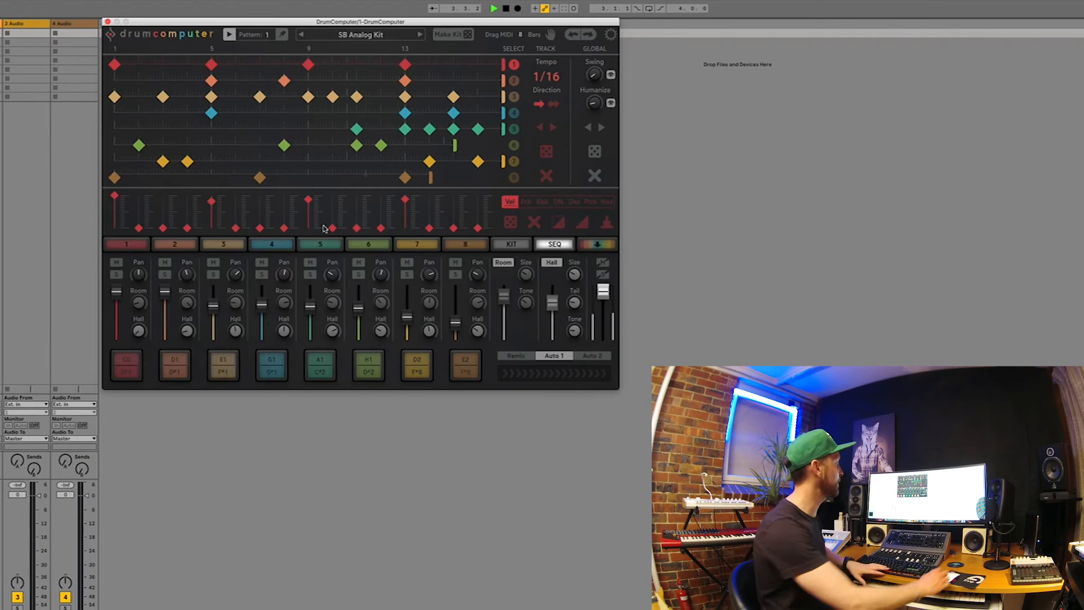
{"action": "key", "text": "space"}
{"action": "left_click", "coordinate": [514, 80]}
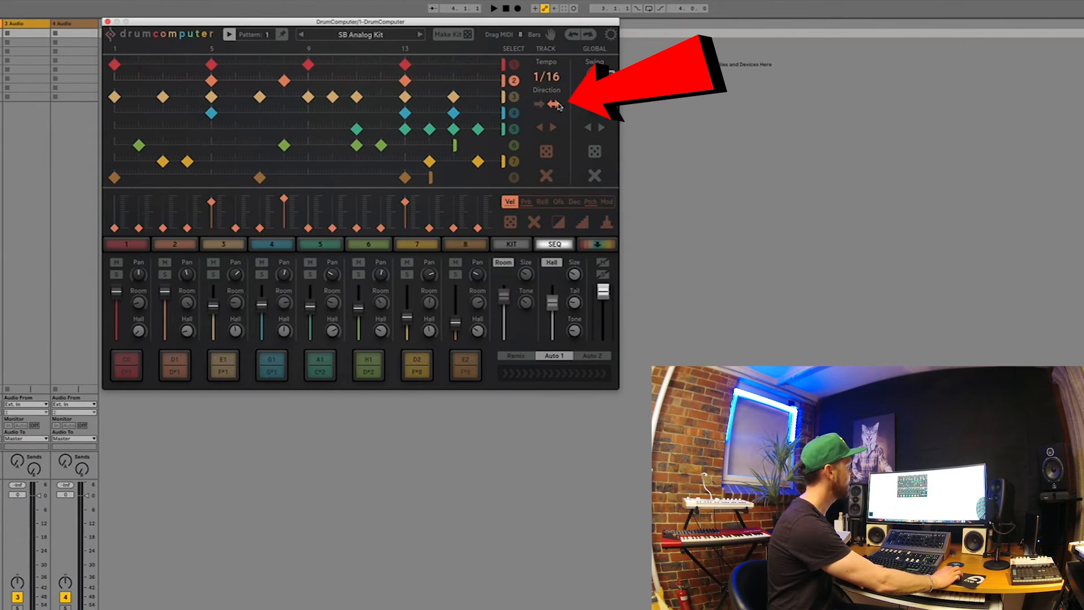
{"action": "left_click", "coordinate": [540, 105]}
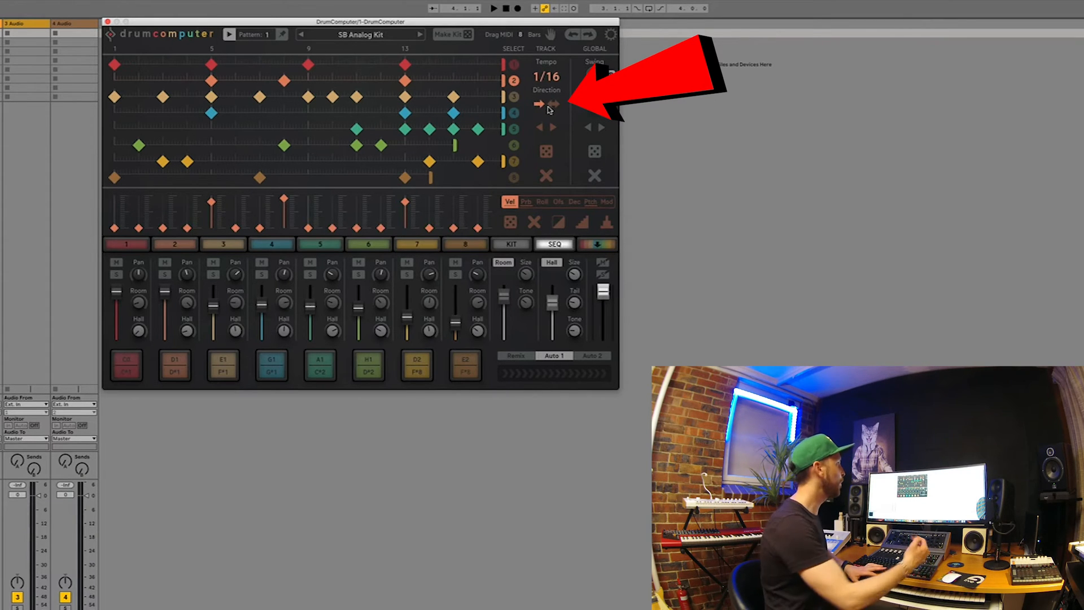
{"action": "left_click", "coordinate": [556, 105]}
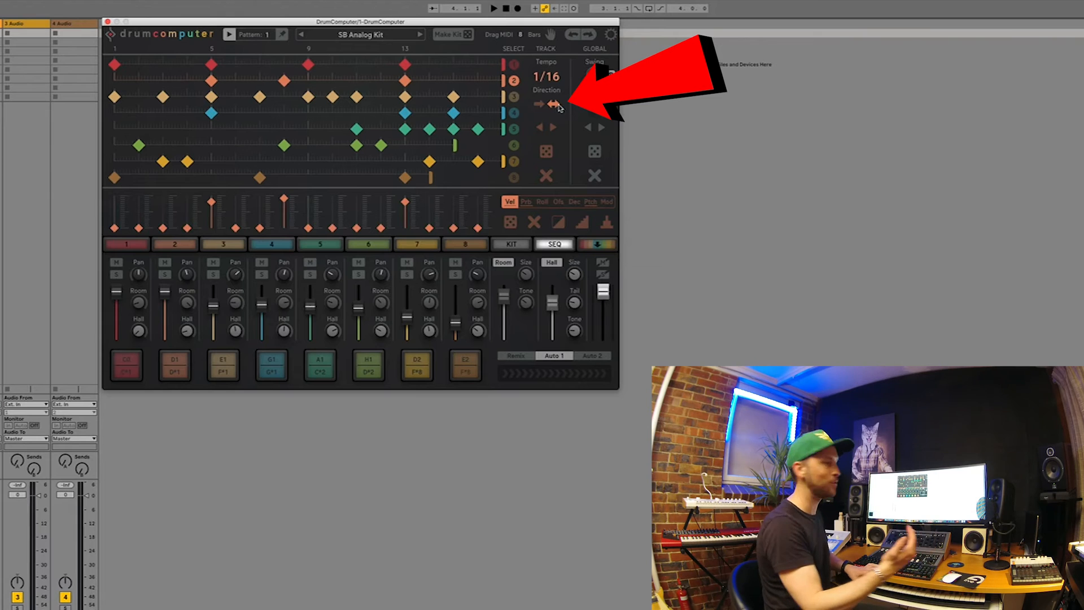
{"action": "left_click", "coordinate": [539, 105]}
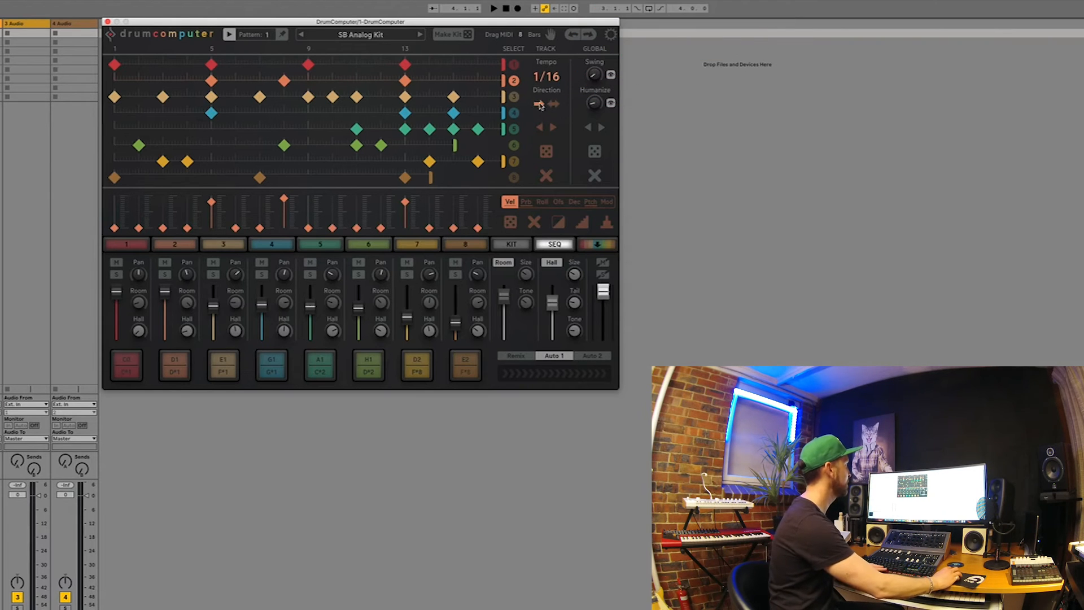
Play the pattern while viewing the sequencer settings of tracks 3 and 4, and stop playback
{"action": "key", "text": "space"}
{"action": "left_click", "coordinate": [515, 98]}
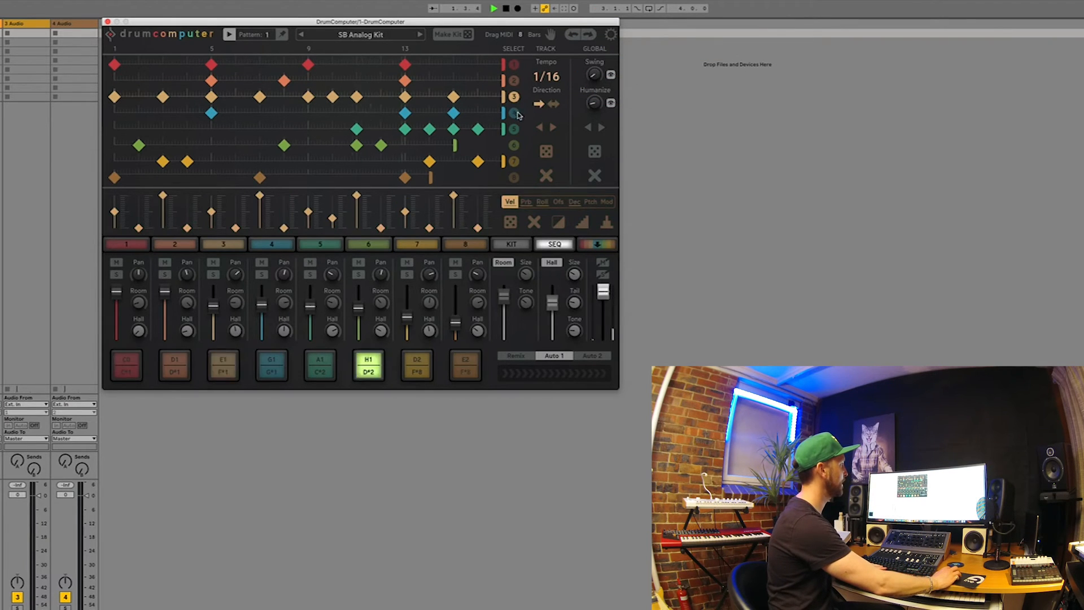
{"action": "left_click", "coordinate": [514, 113]}
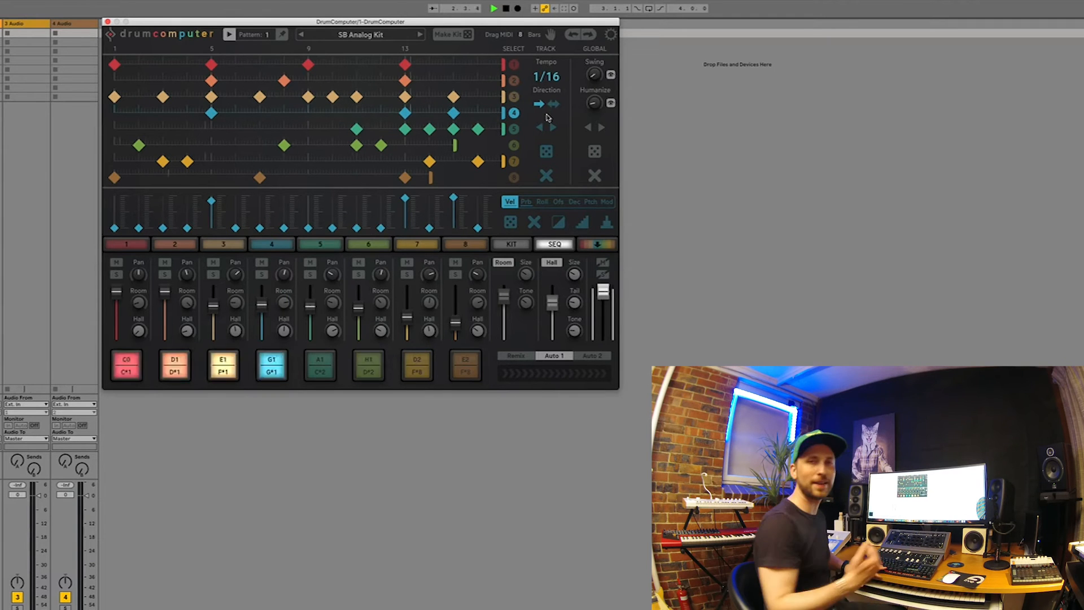
{"action": "key", "text": "space"}
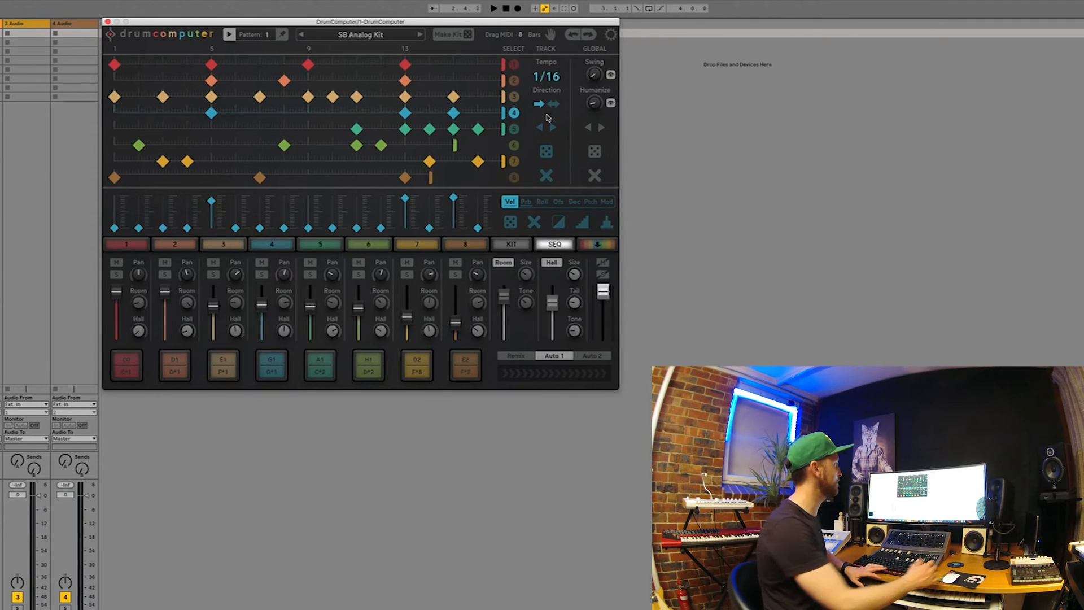
Replay the current pattern, stop it, and load the next preset, SB Ansage
{"action": "key", "text": "space"}
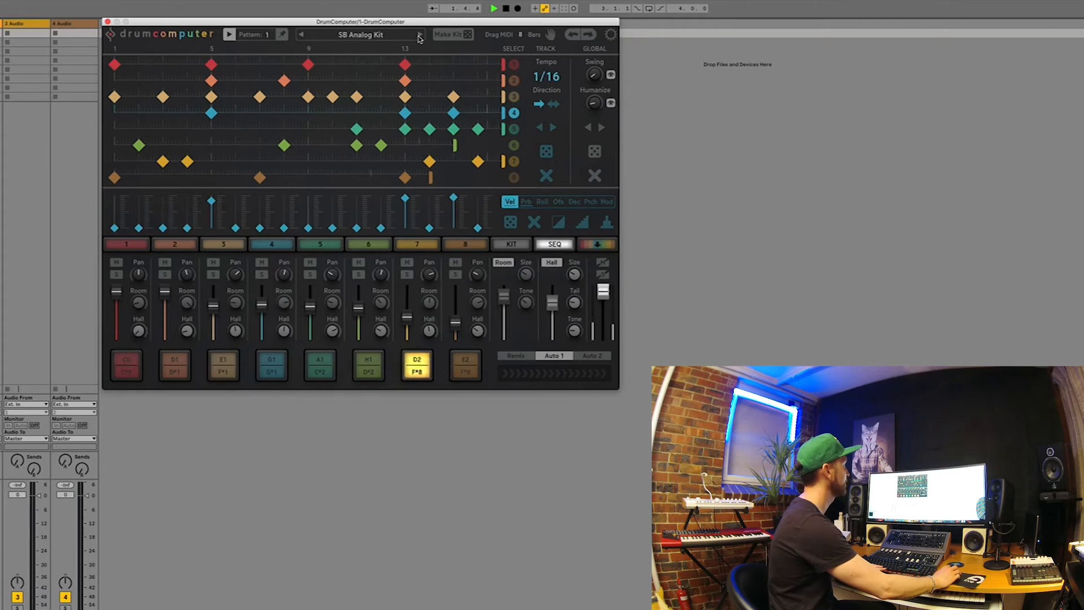
{"action": "key", "text": "space"}
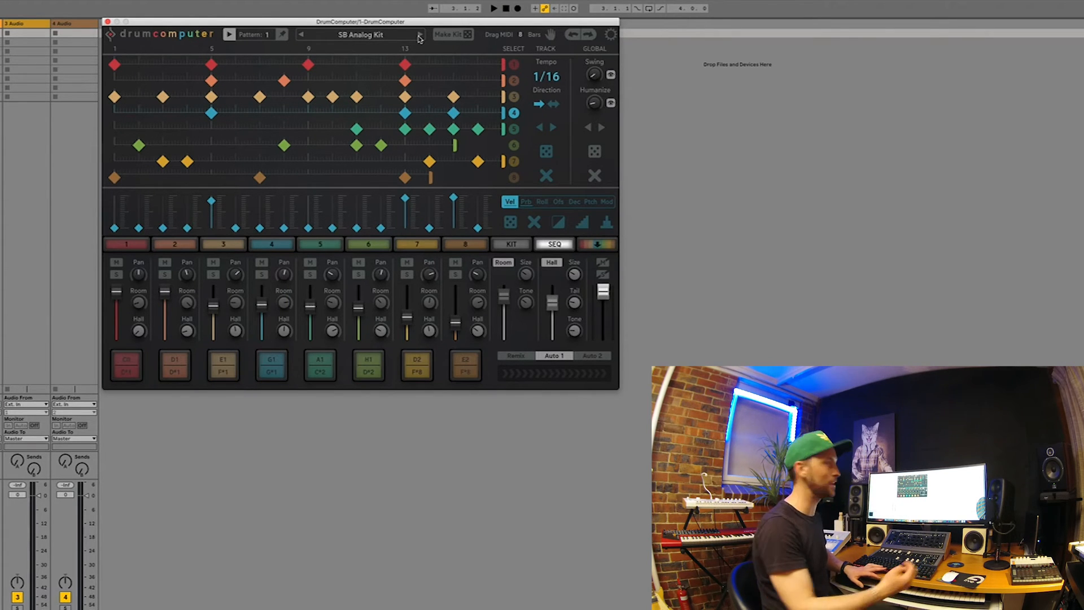
{"action": "left_click", "coordinate": [420, 35]}
{"action": "key", "text": "space"}
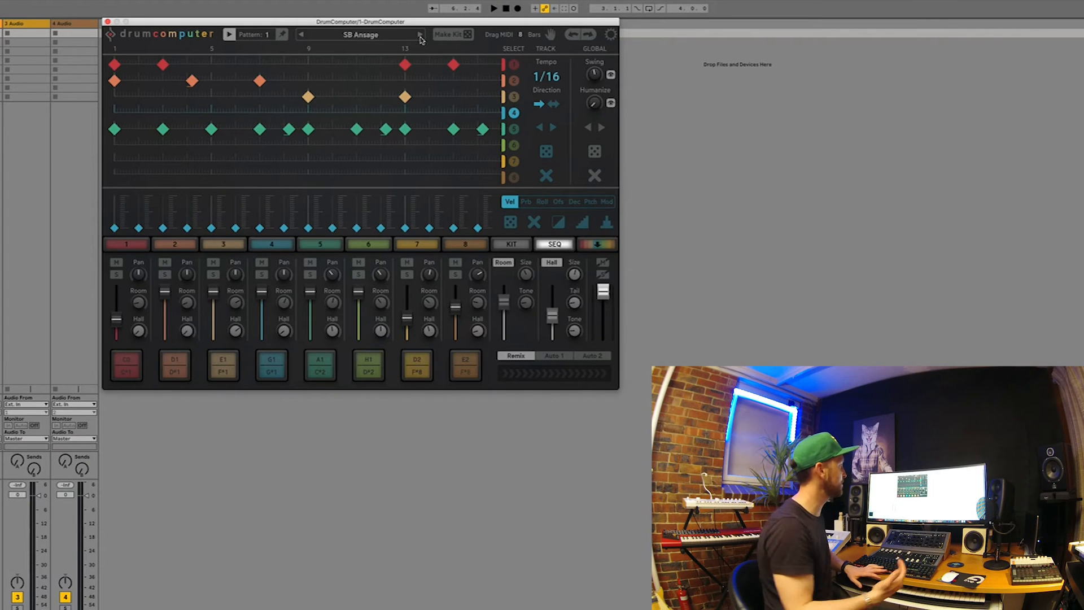
Randomize the step pattern of track 4 and stop playback after hearing it
{"action": "left_click", "coordinate": [514, 114]}
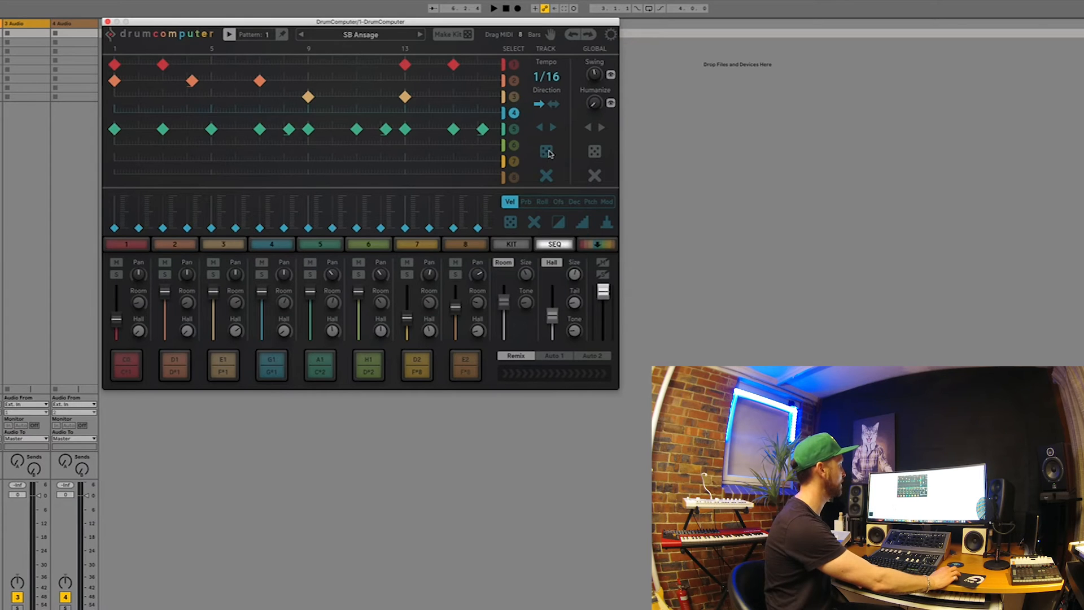
{"action": "left_click", "coordinate": [547, 151]}
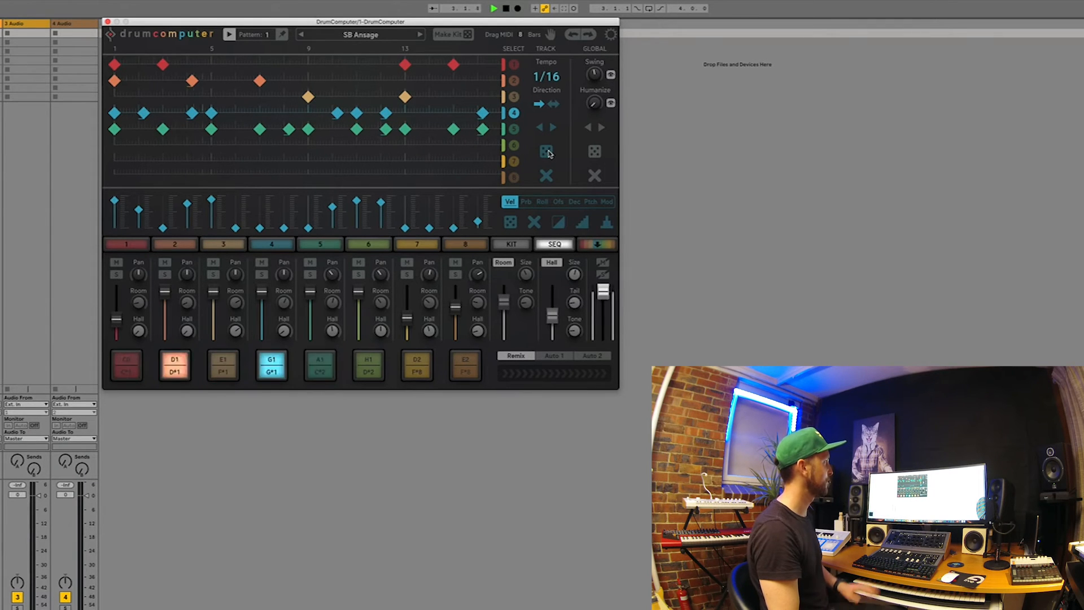
{"action": "key", "text": "space"}
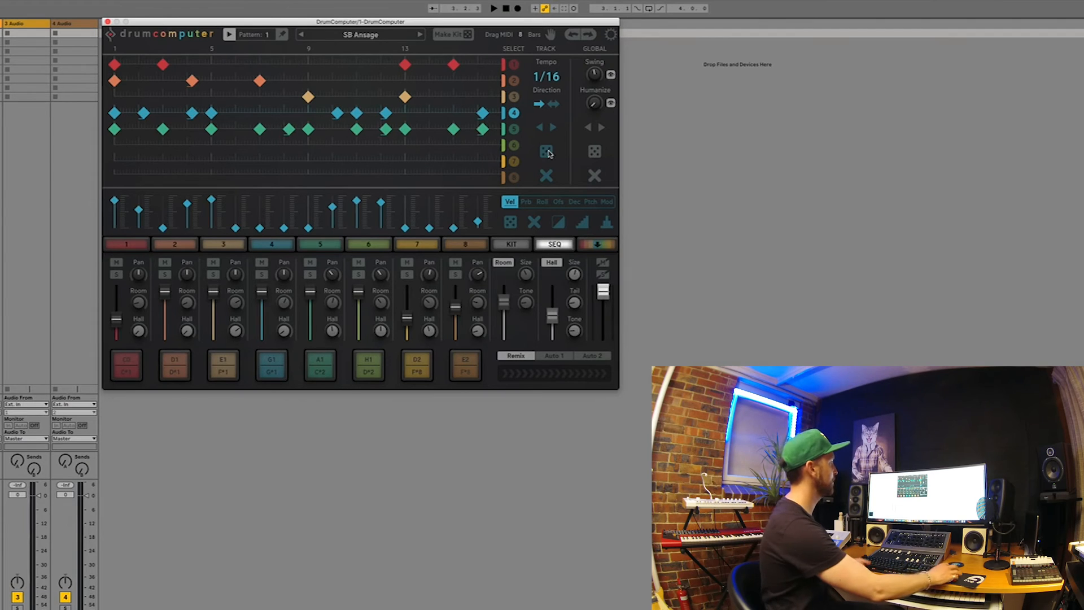
Set track 4's playback direction to back-and-forth, audition its pad and listen to the pattern
{"action": "left_click", "coordinate": [554, 104]}
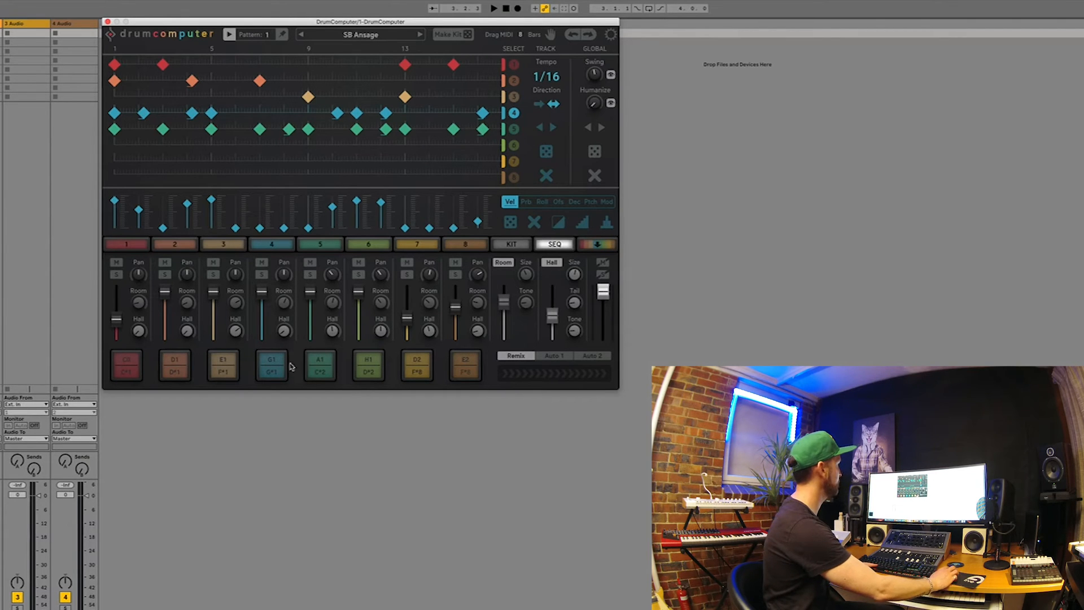
{"action": "left_click", "coordinate": [272, 370]}
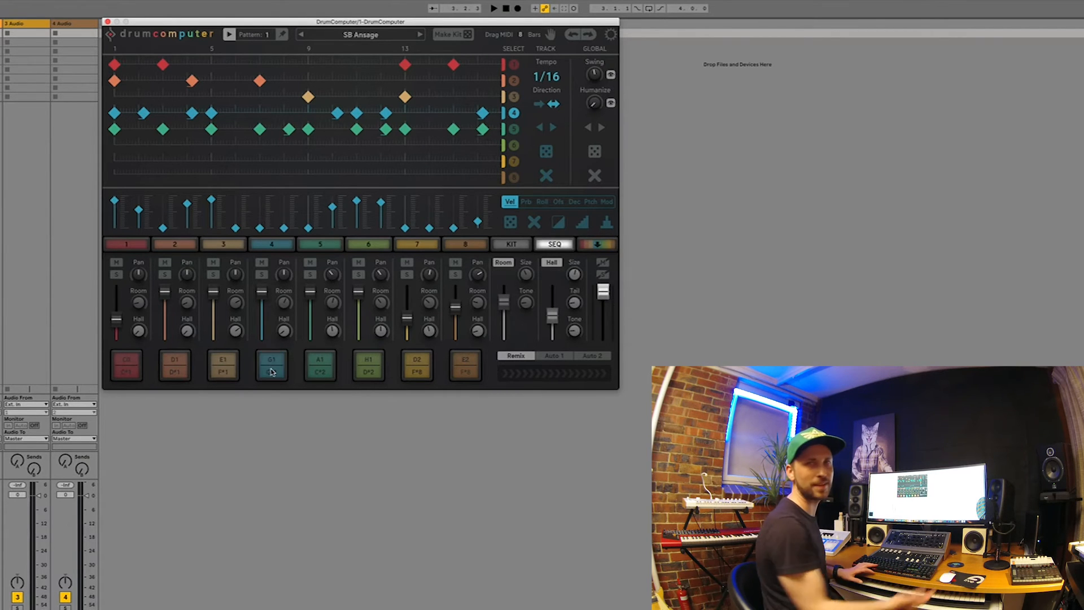
{"action": "key", "text": "space"}
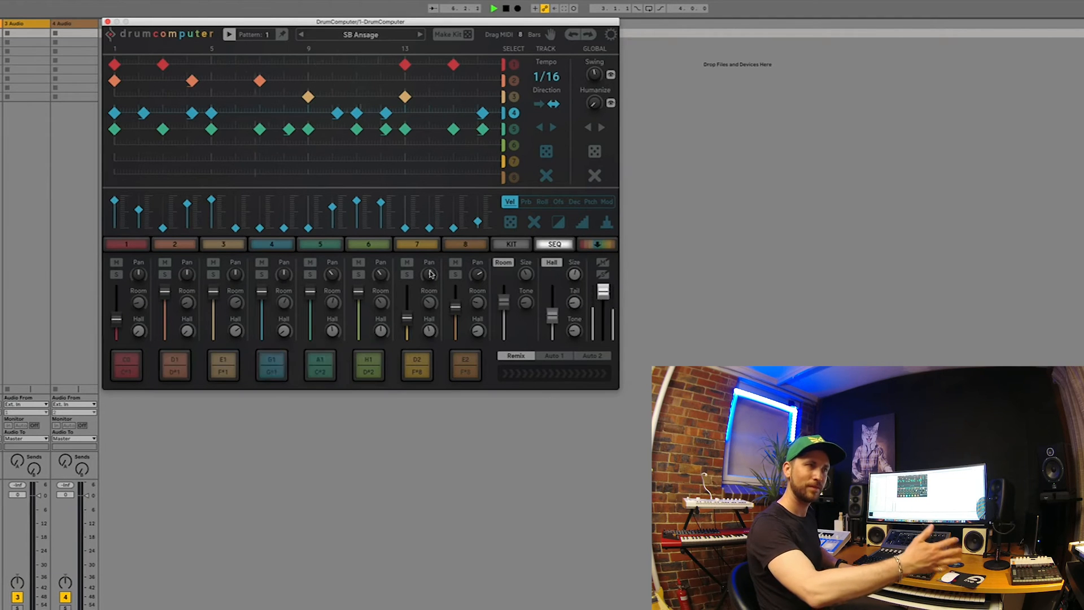
{"action": "key", "text": "space"}
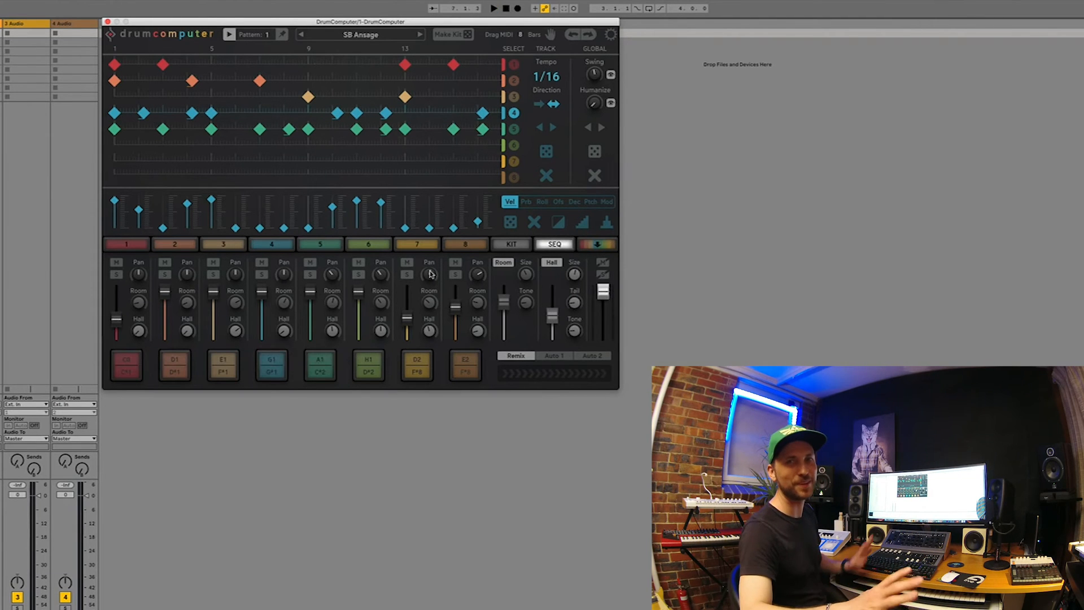
Randomize track 4's velocities twice during playback, and randomize its whole step pattern
{"action": "left_click", "coordinate": [512, 228]}
{"action": "key", "text": "space"}
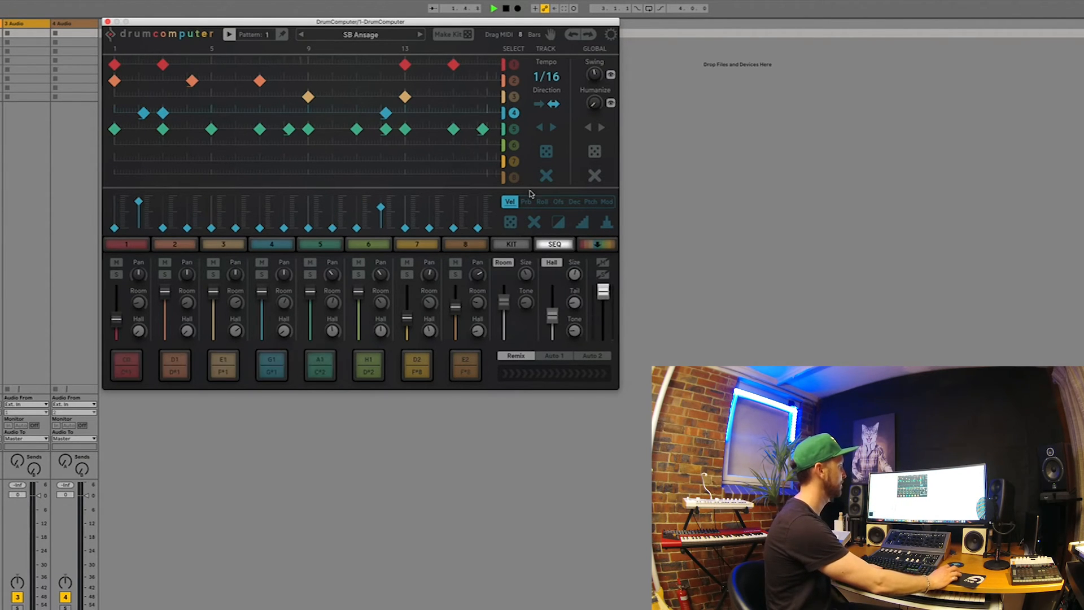
{"action": "left_click", "coordinate": [512, 223]}
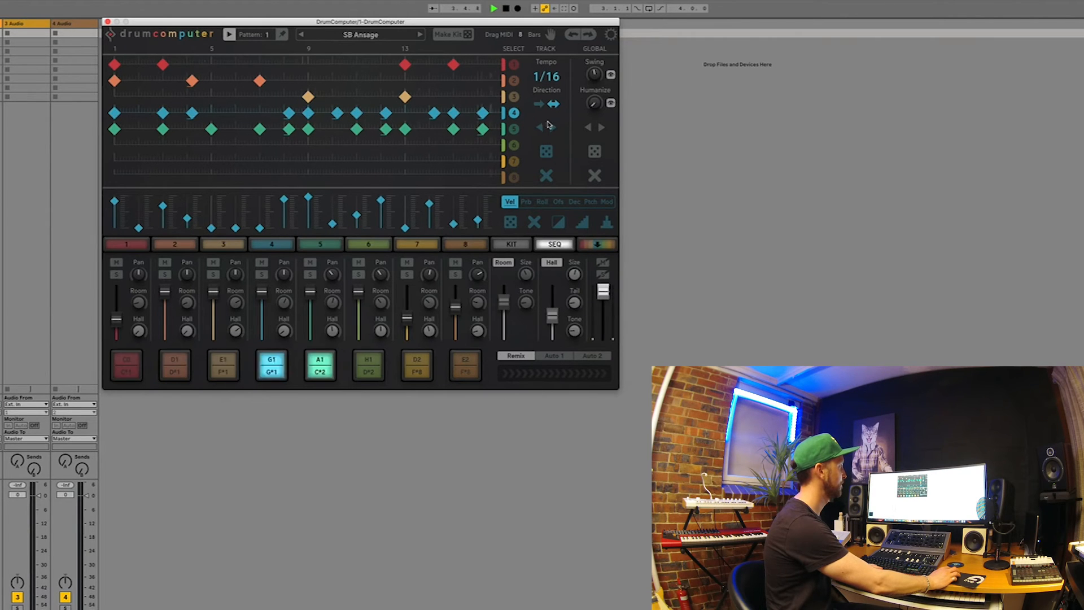
{"action": "left_click", "coordinate": [546, 150]}
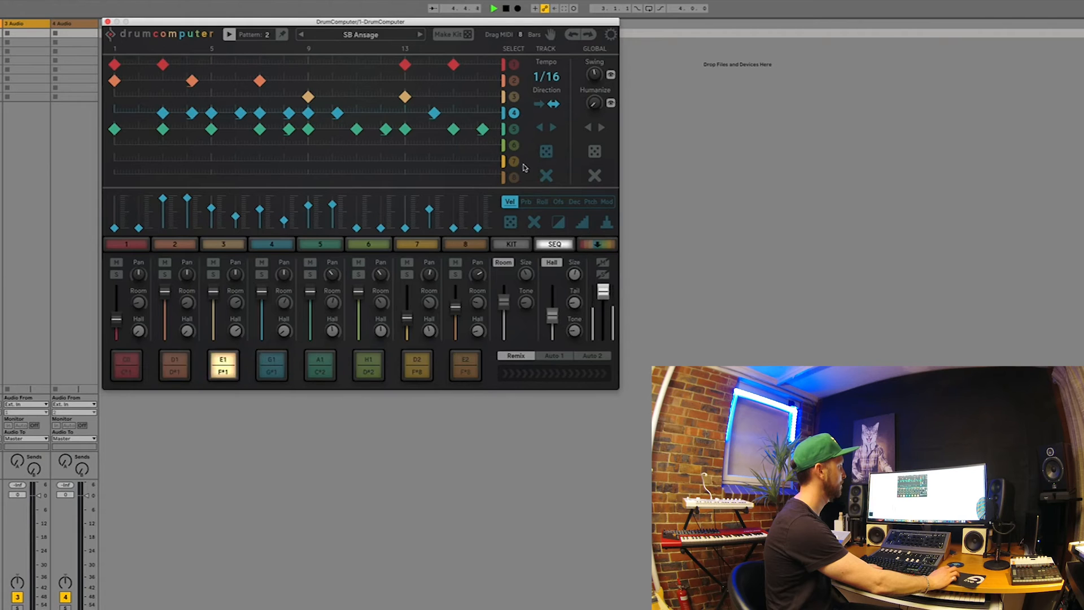
Set track 4's playback direction to forward and display its probability values followed by its roll values
{"action": "left_click", "coordinate": [539, 105]}
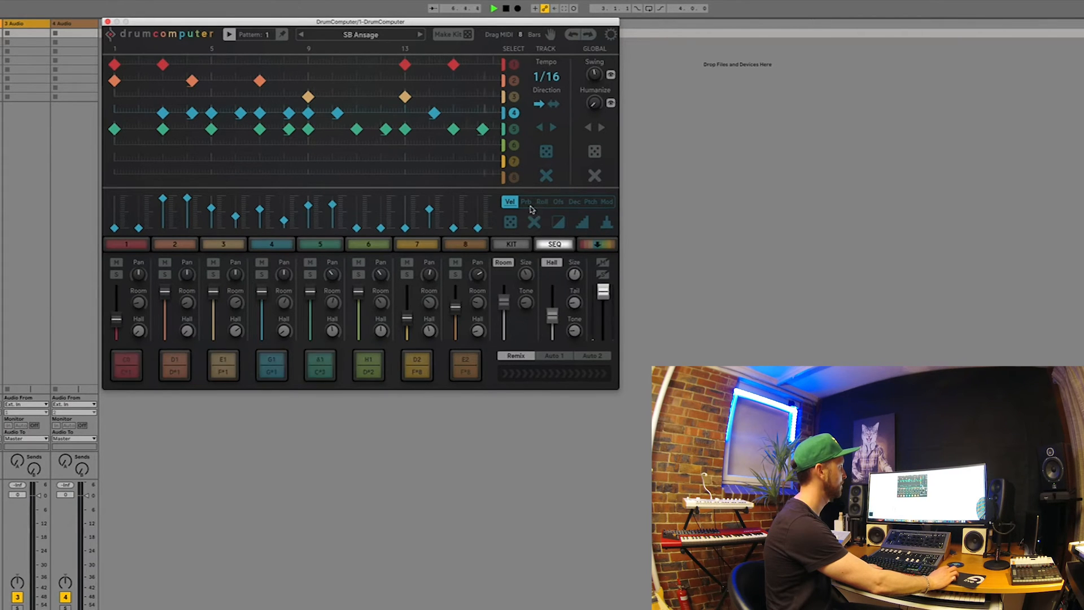
{"action": "left_click", "coordinate": [526, 201]}
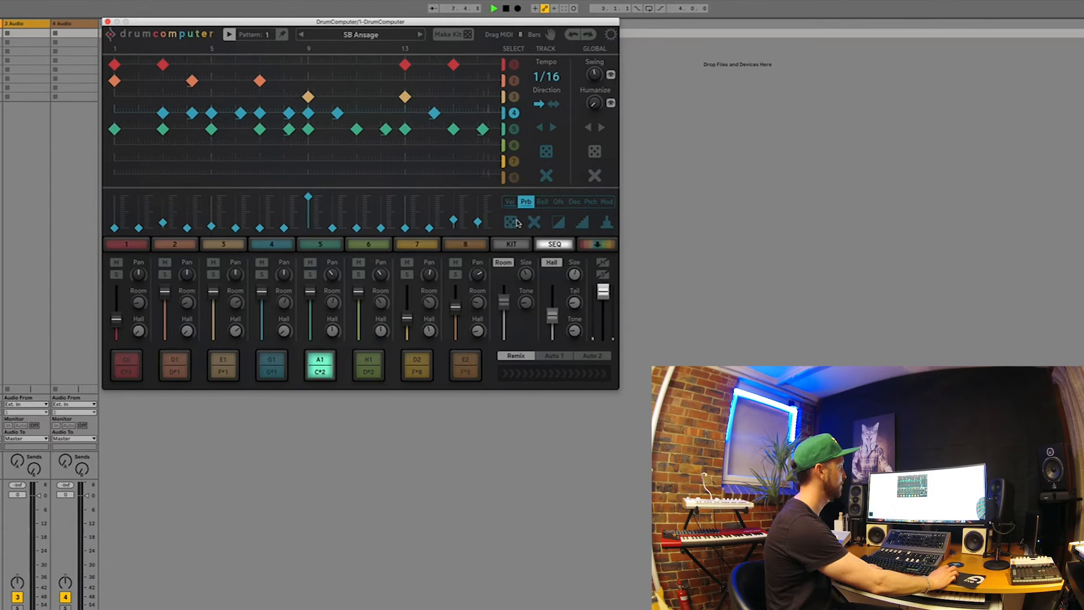
{"action": "left_click", "coordinate": [542, 202]}
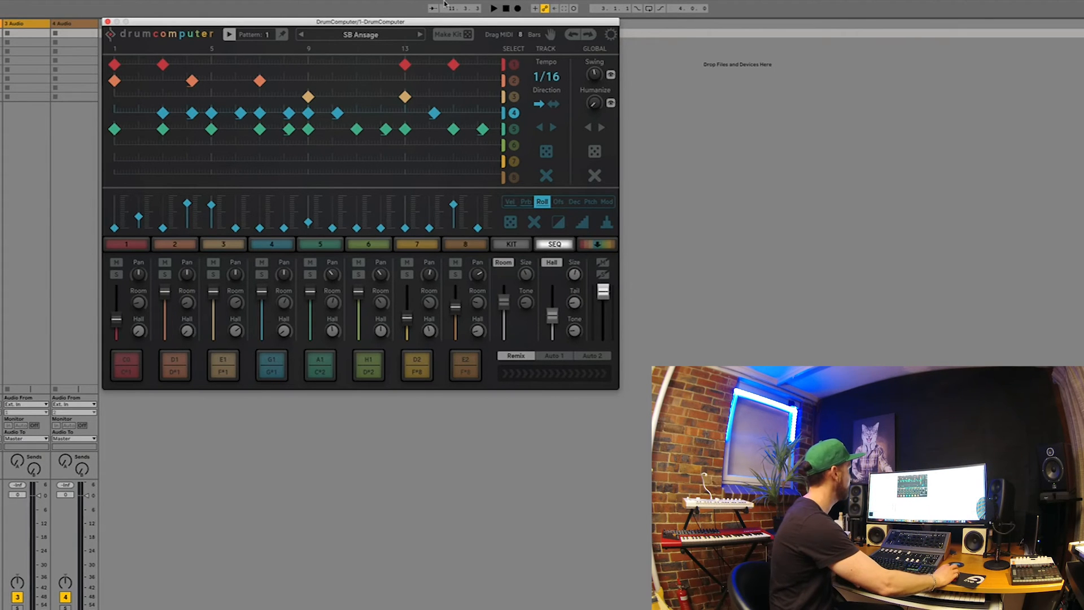
Load the SB Bacon Plum Jam V preset and listen to it, then load SB Bacon Plum Jam and stop playback after hearing it
{"action": "left_click", "coordinate": [420, 35]}
{"action": "key", "text": "space"}
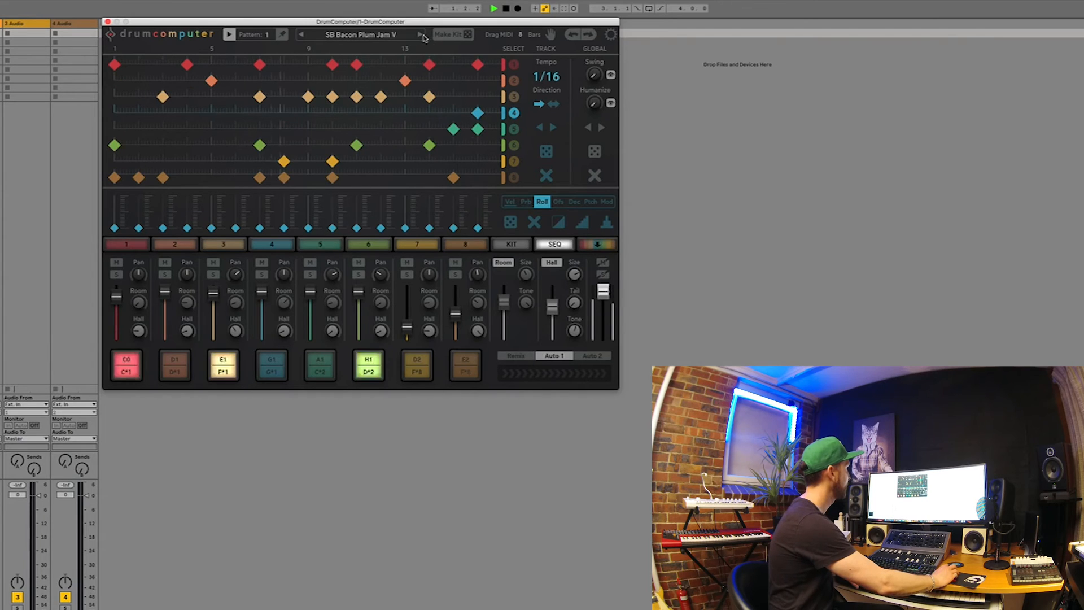
{"action": "left_click", "coordinate": [420, 35]}
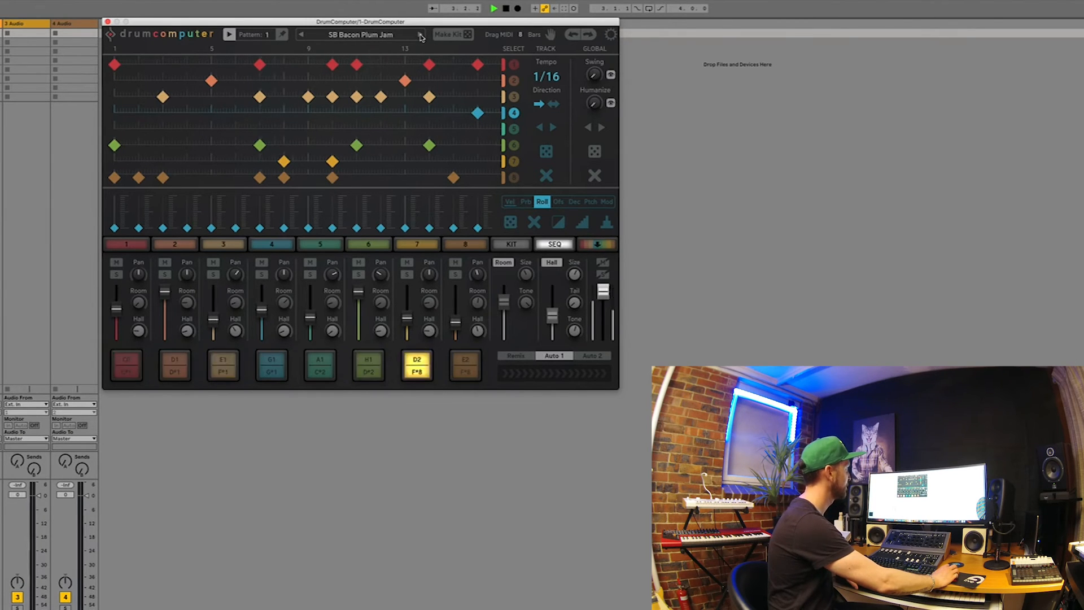
{"action": "key", "text": "space"}
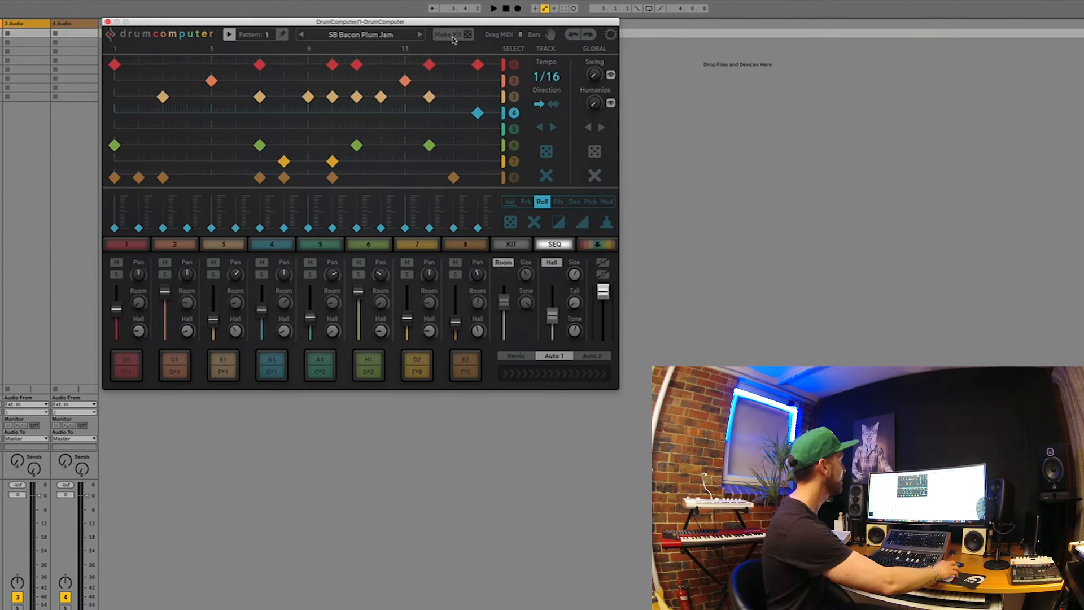
Play and stop the SB Bacon Plum Jam pattern several times to audition its groove
{"action": "key", "text": "space"}
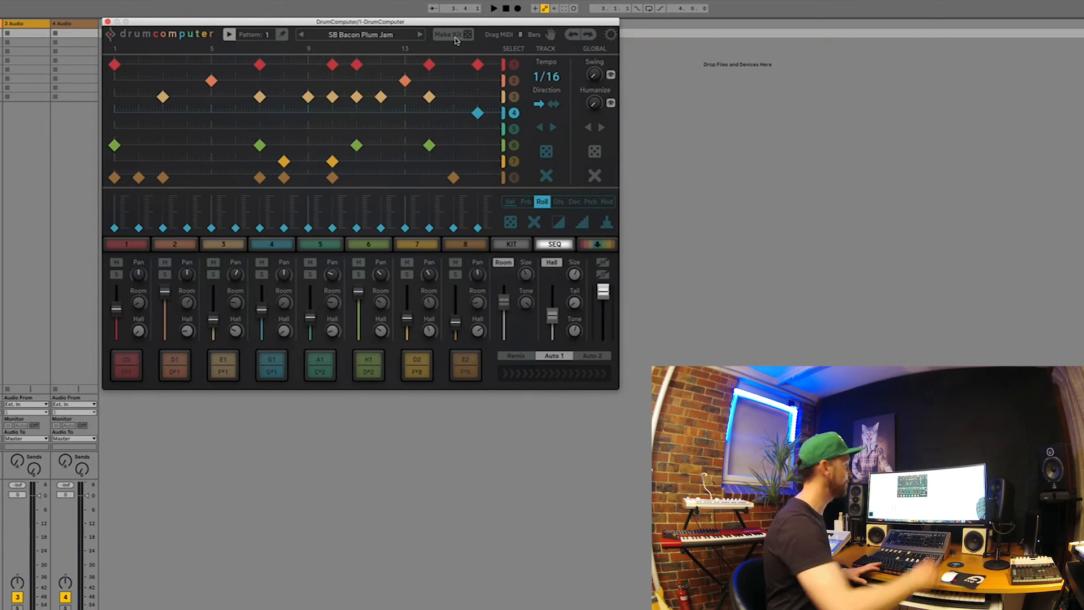
{"action": "key", "text": "space"}
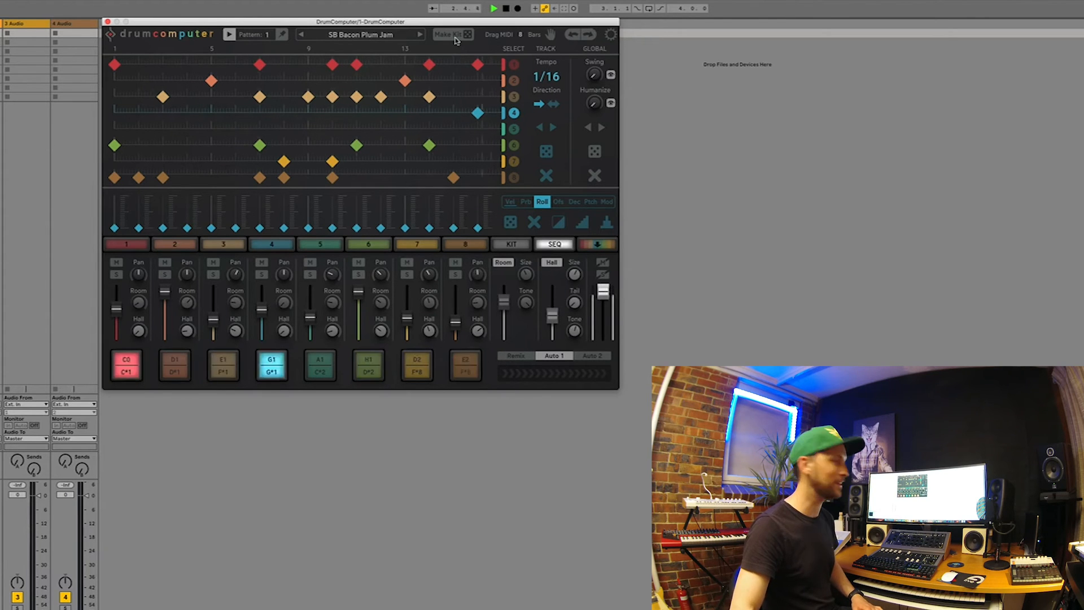
{"action": "key", "text": "space"}
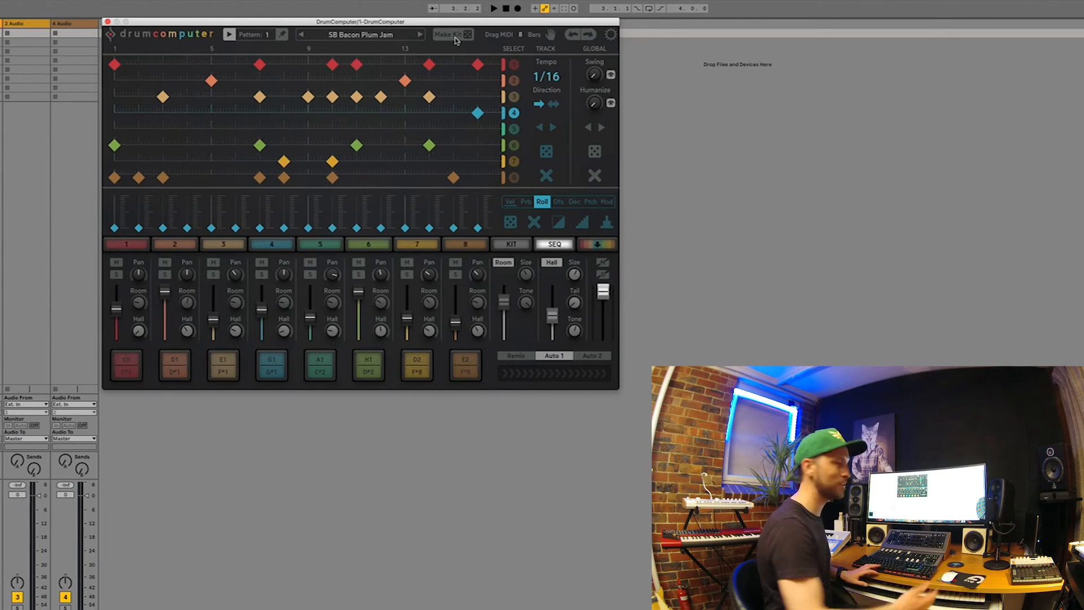
{"action": "key", "text": "space"}
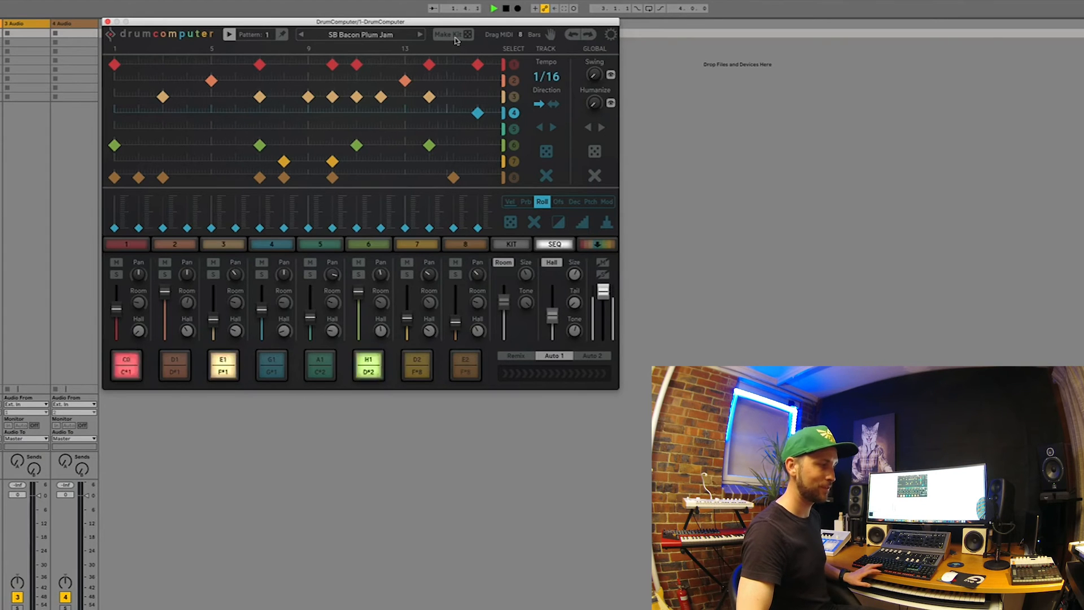
{"action": "key", "text": "space"}
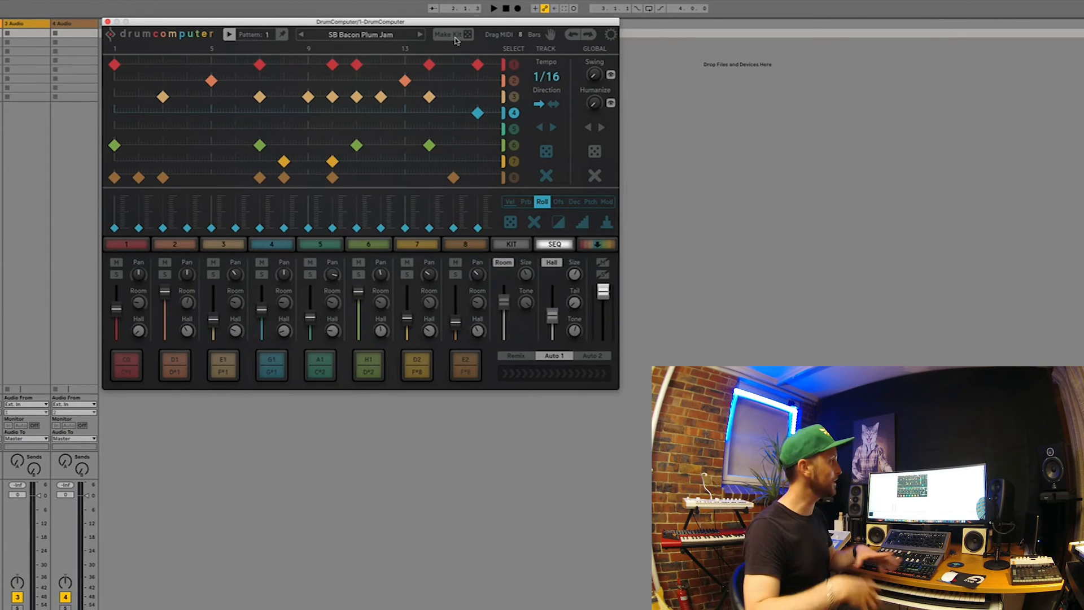
{"action": "key", "text": "space"}
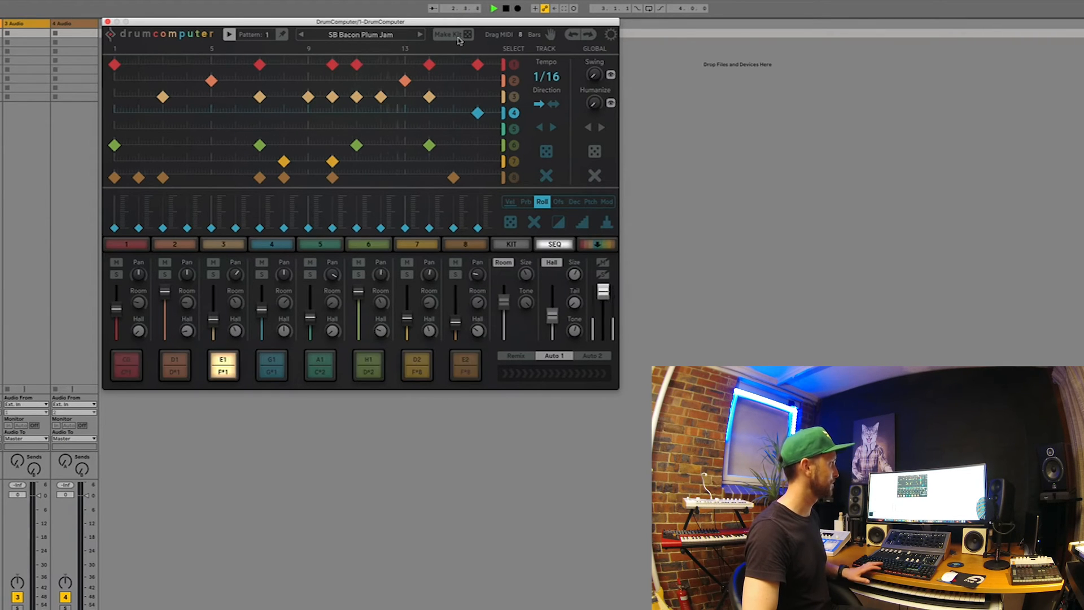
{"action": "key", "text": "space"}
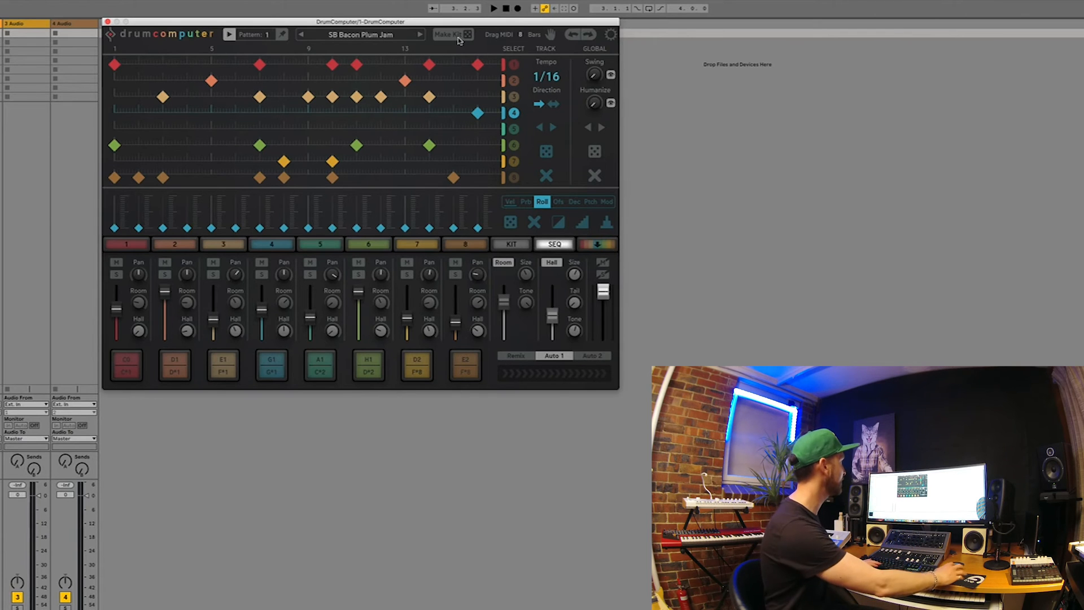
Open the synth engine of sound 1, solo it during playback and lower its Resonator level
{"action": "left_click", "coordinate": [125, 244]}
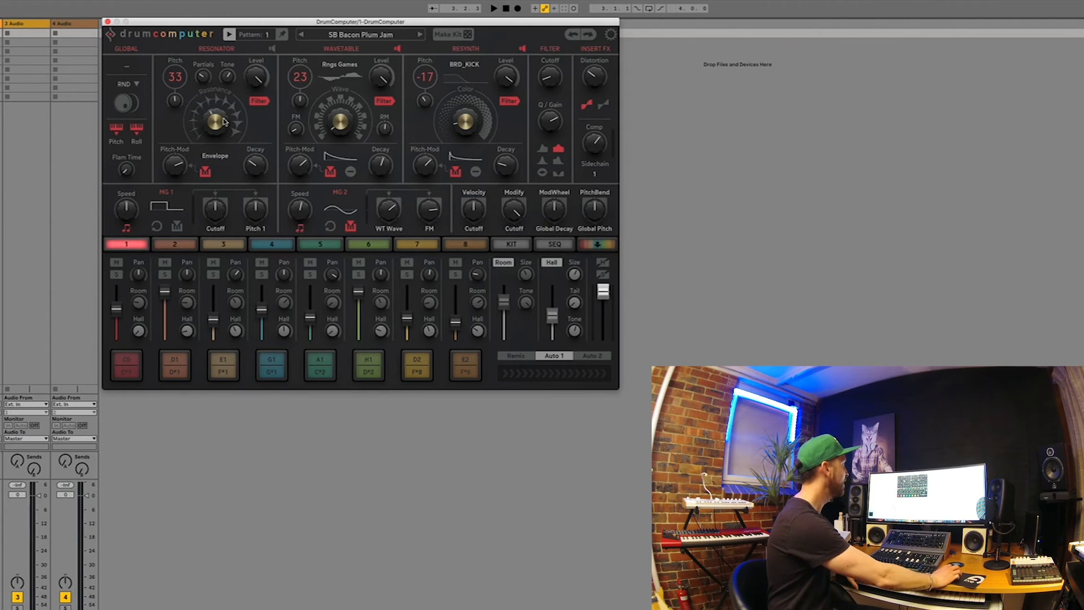
{"action": "key", "text": "space"}
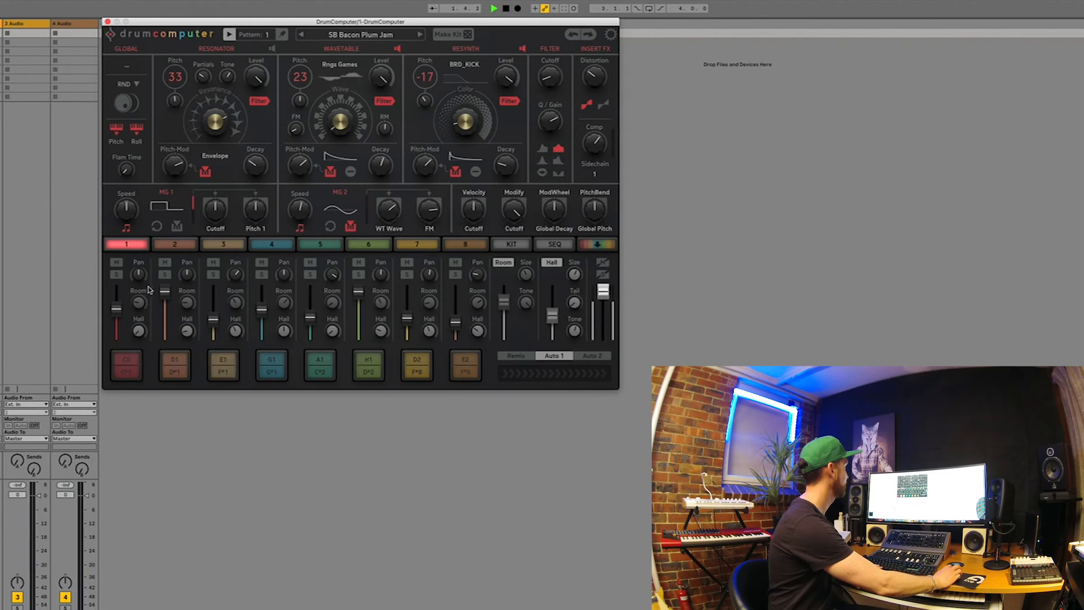
{"action": "left_click", "coordinate": [116, 276]}
{"action": "left_click_drag", "start_coordinate": [254, 78], "coordinate": [224, 70]}
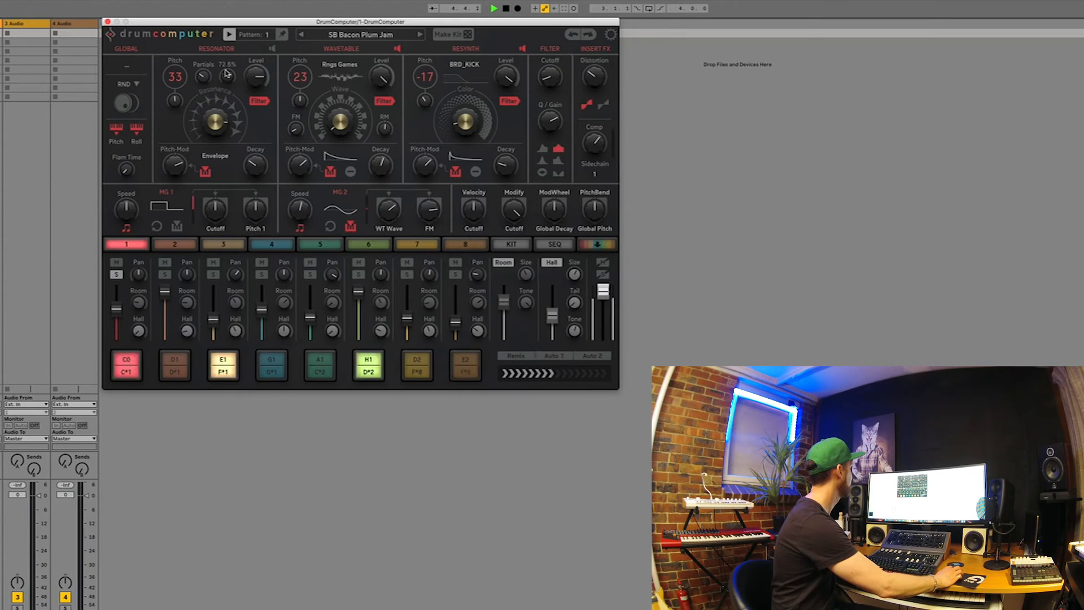
Adjust the Resonator's Decay and Pitch-Mod on sound 1 and raise the sound's mixer volume slightly
{"action": "left_click_drag", "start_coordinate": [255, 167], "coordinate": [253, 148]}
{"action": "left_click_drag", "start_coordinate": [171, 171], "coordinate": [131, 100]}
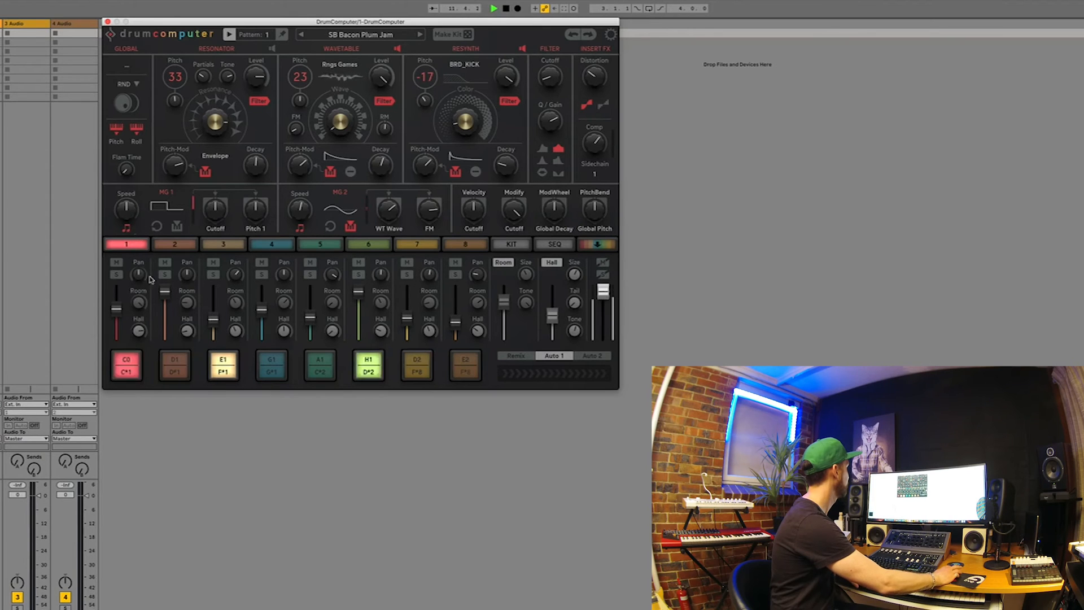
{"action": "left_click_drag", "start_coordinate": [117, 309], "coordinate": [118, 303]}
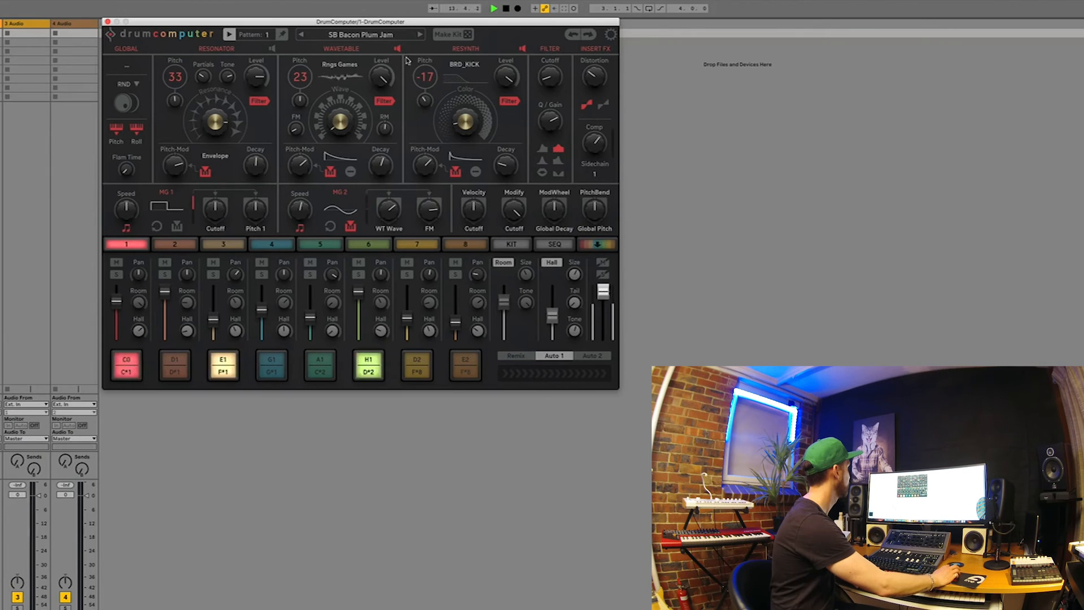
In the sequencer, set track 1's direction to back-and-forth, show its pitch values, and randomize its modulation values
{"action": "left_click", "coordinate": [555, 243]}
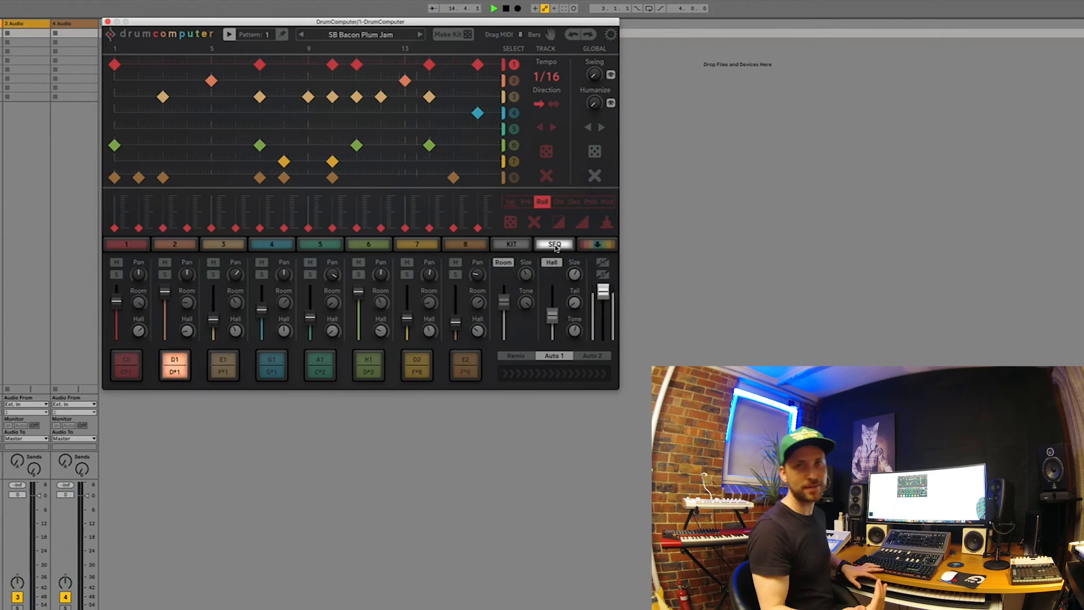
{"action": "left_click", "coordinate": [552, 105]}
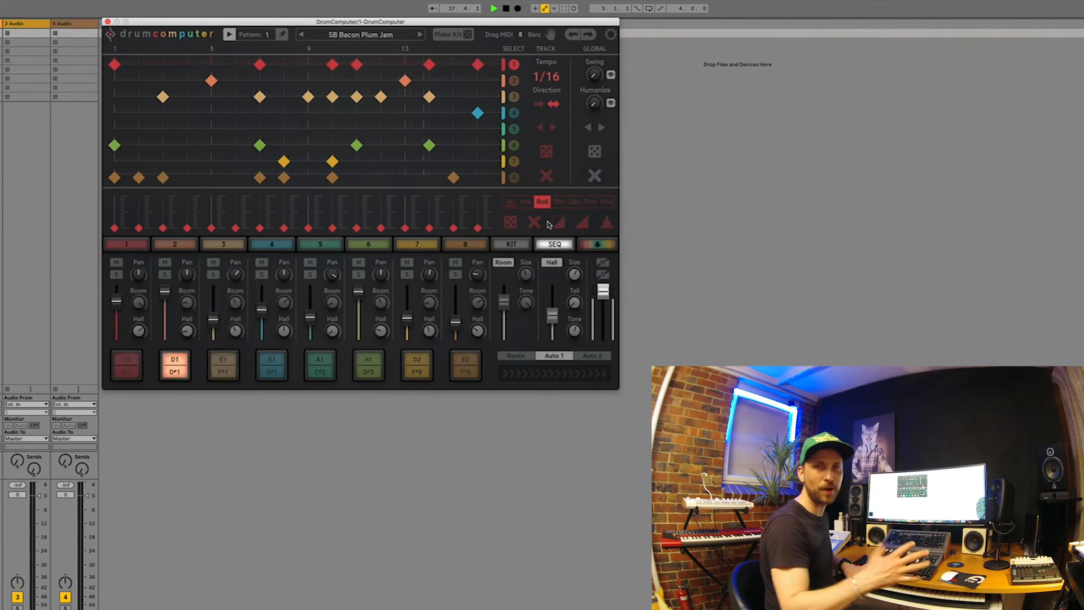
{"action": "left_click", "coordinate": [590, 202]}
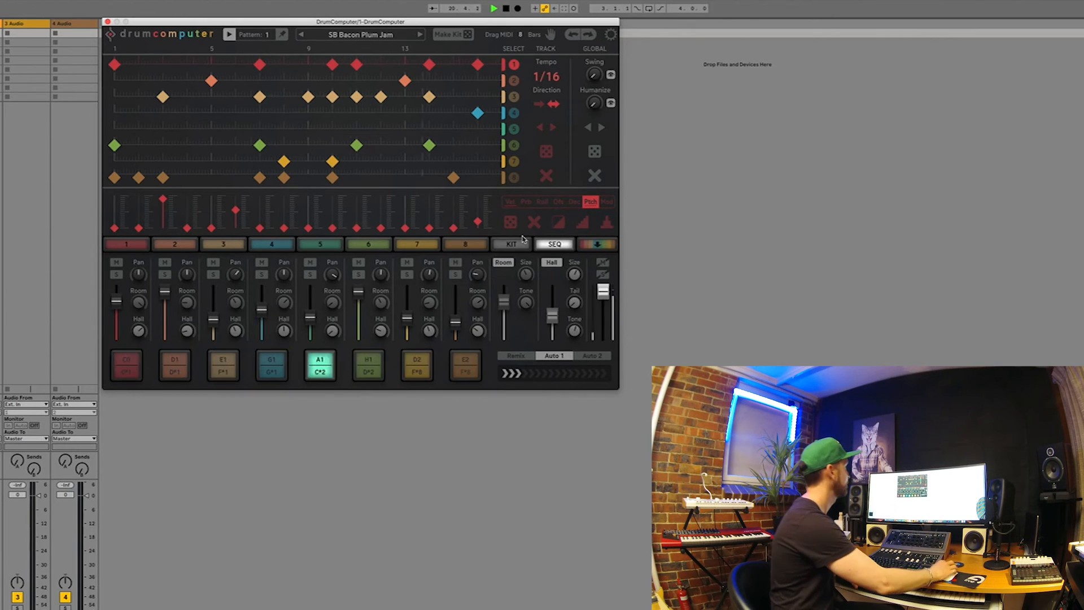
{"action": "left_click", "coordinate": [607, 202]}
{"action": "left_click", "coordinate": [511, 222]}
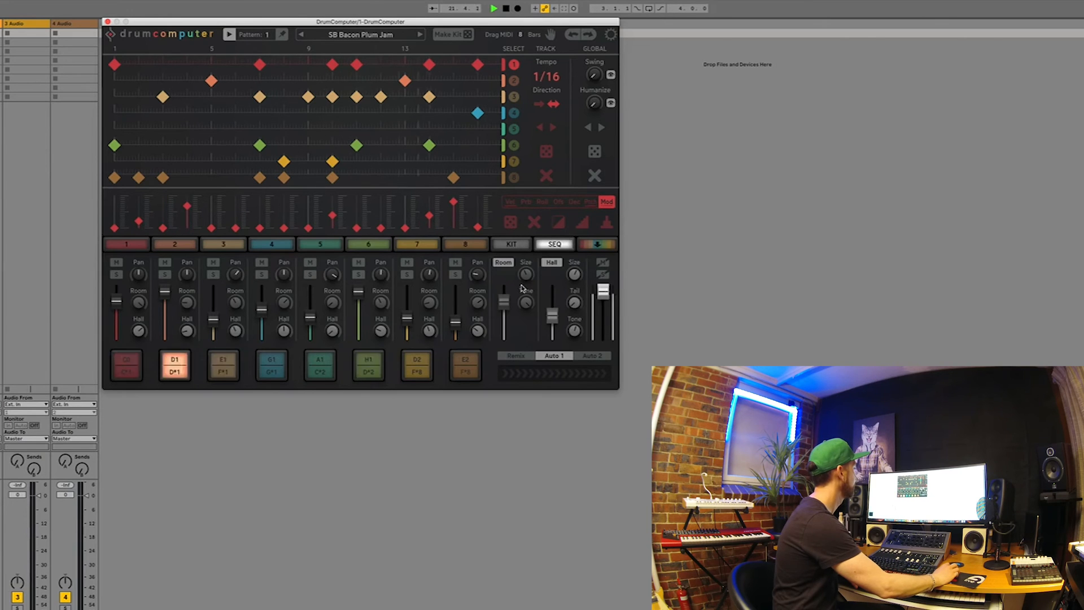
Check the kit overview during playback, return to the sequencer and stop playback
{"action": "left_click", "coordinate": [512, 245]}
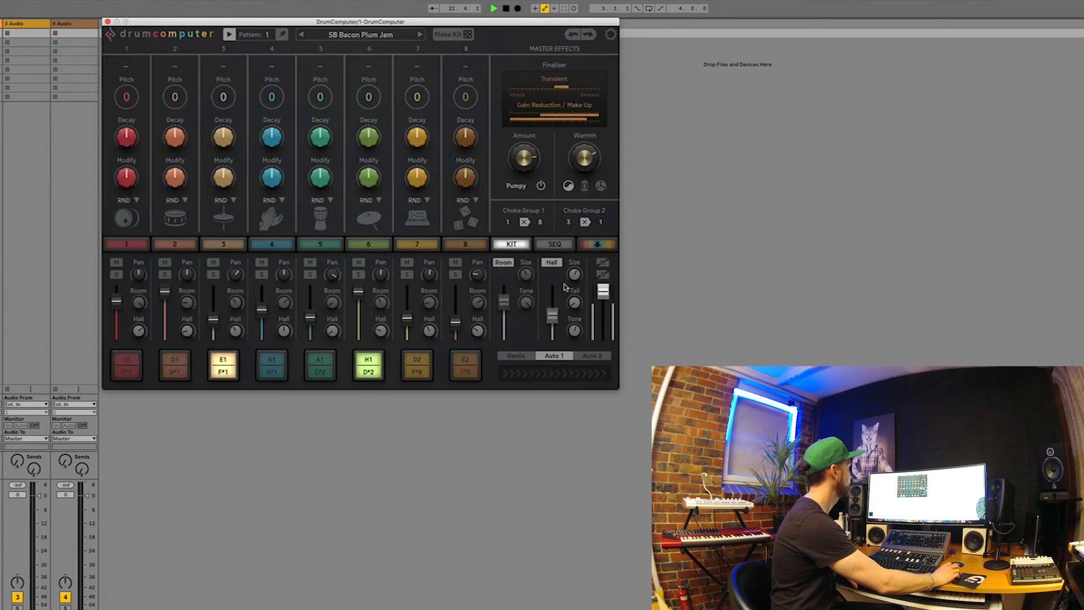
{"action": "left_click", "coordinate": [556, 246]}
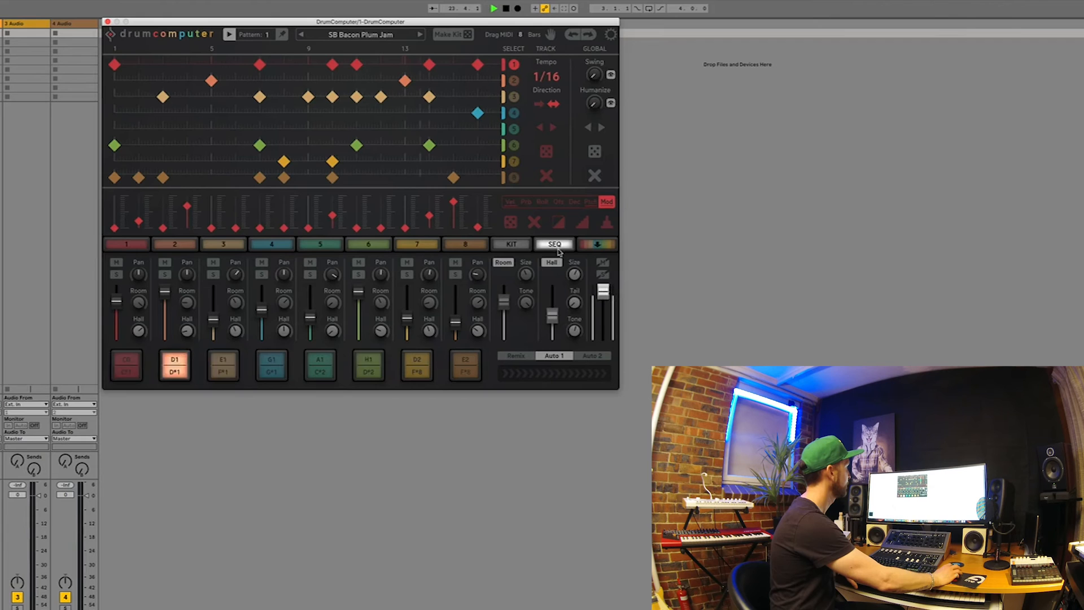
{"action": "key", "text": "space"}
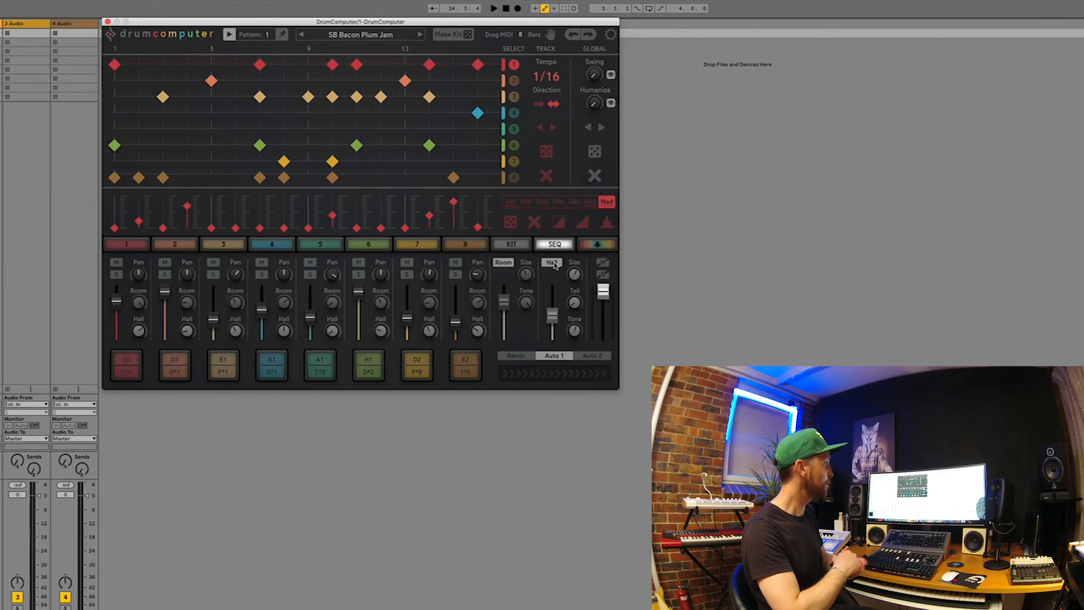
In the kit overview, raise sound 1's Decay and Modify during playback, and stop playback
{"action": "left_click", "coordinate": [512, 245]}
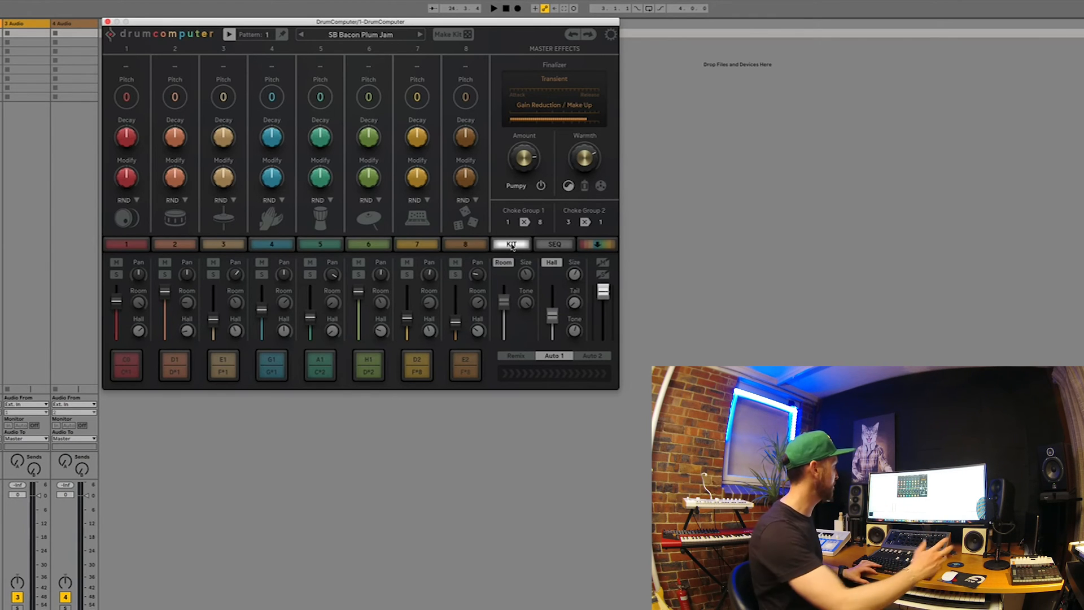
{"action": "key", "text": "space"}
{"action": "left_click_drag", "start_coordinate": [132, 141], "coordinate": [137, 97]}
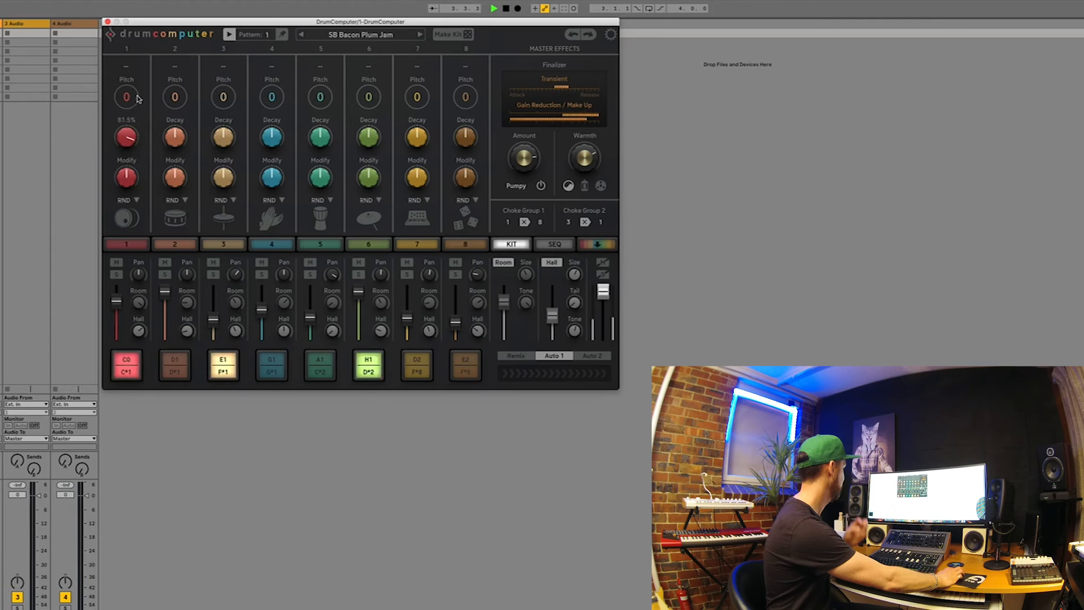
{"action": "left_click_drag", "start_coordinate": [129, 178], "coordinate": [131, 150]}
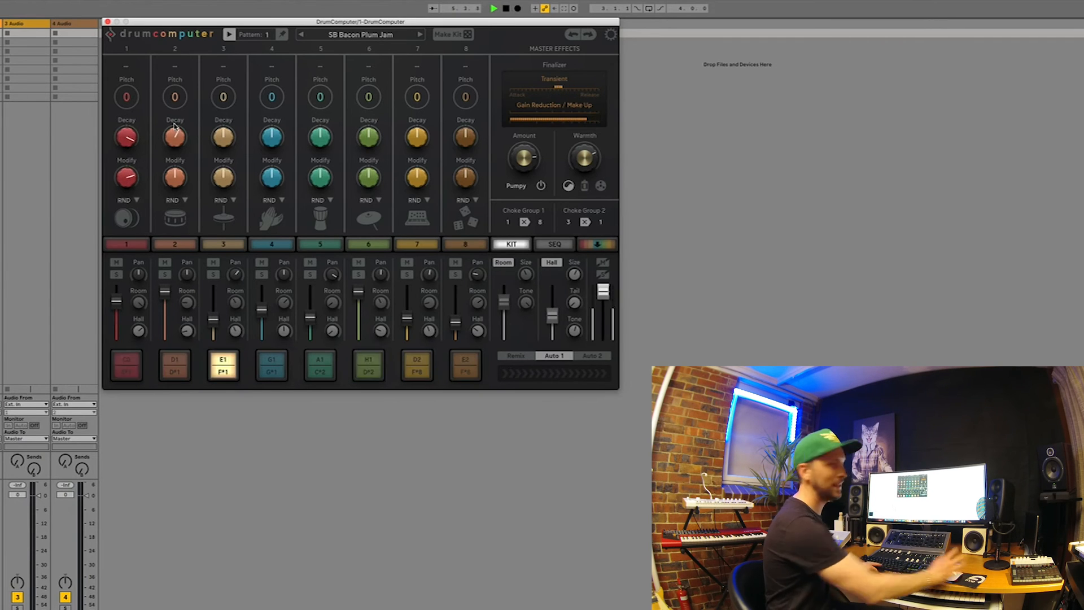
{"action": "key", "text": "space"}
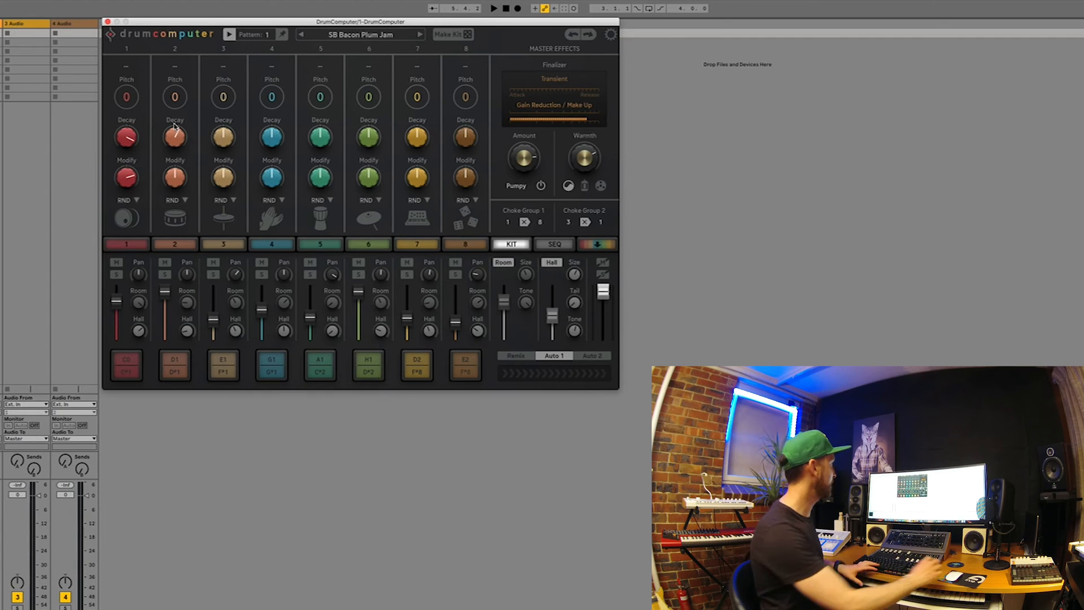
Adjust Decay and Modify of sounds 2 and 3 during playback, and choose Hat as sound 3's randomization type
{"action": "key", "text": "space"}
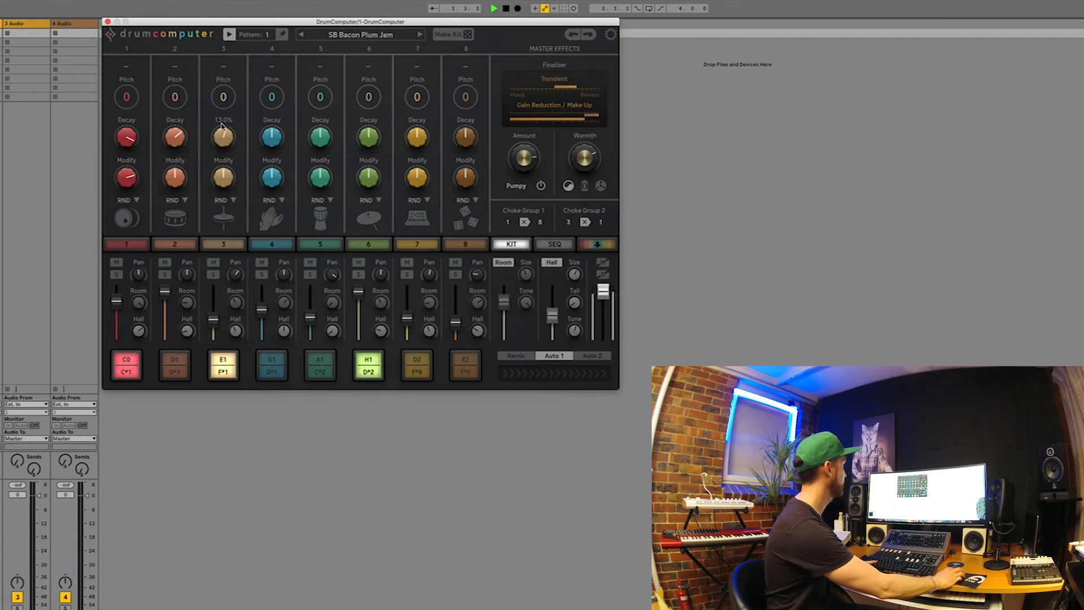
{"action": "left_click_drag", "start_coordinate": [176, 176], "coordinate": [220, 147]}
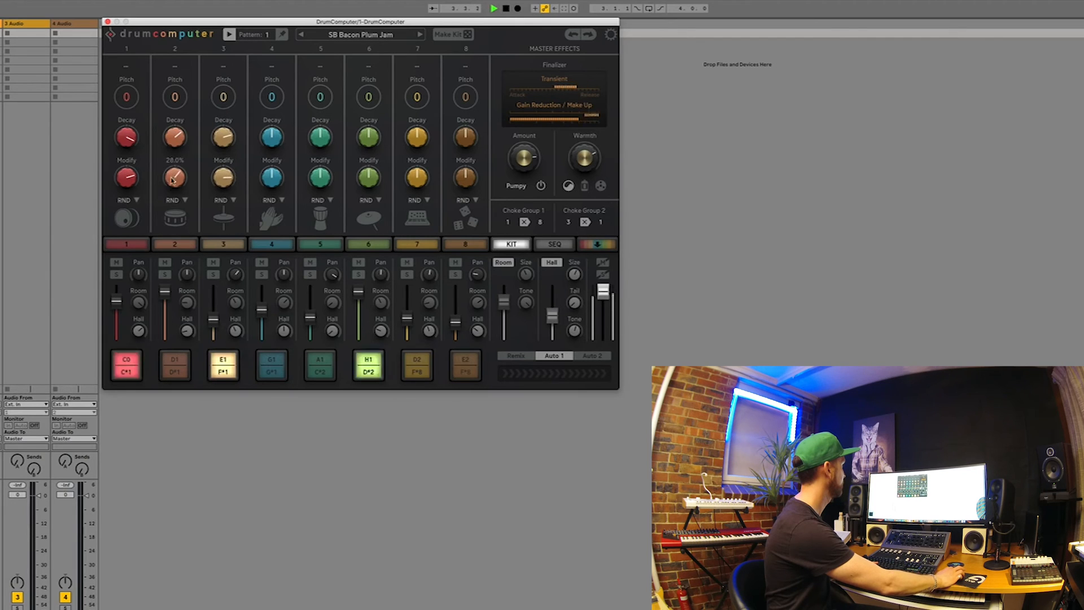
{"action": "left_click", "coordinate": [229, 226]}
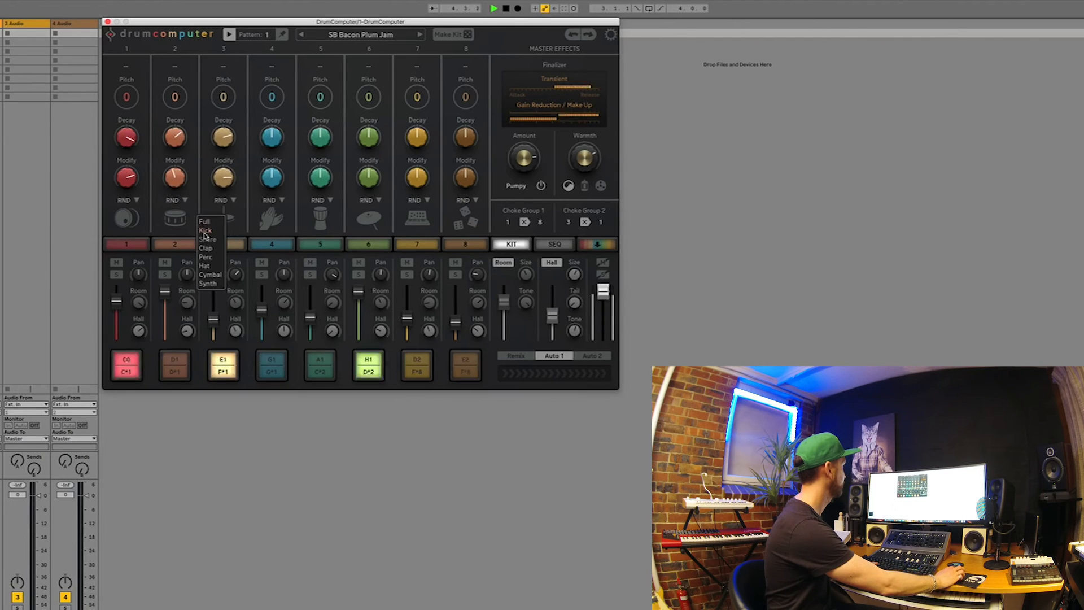
{"action": "left_click", "coordinate": [205, 266]}
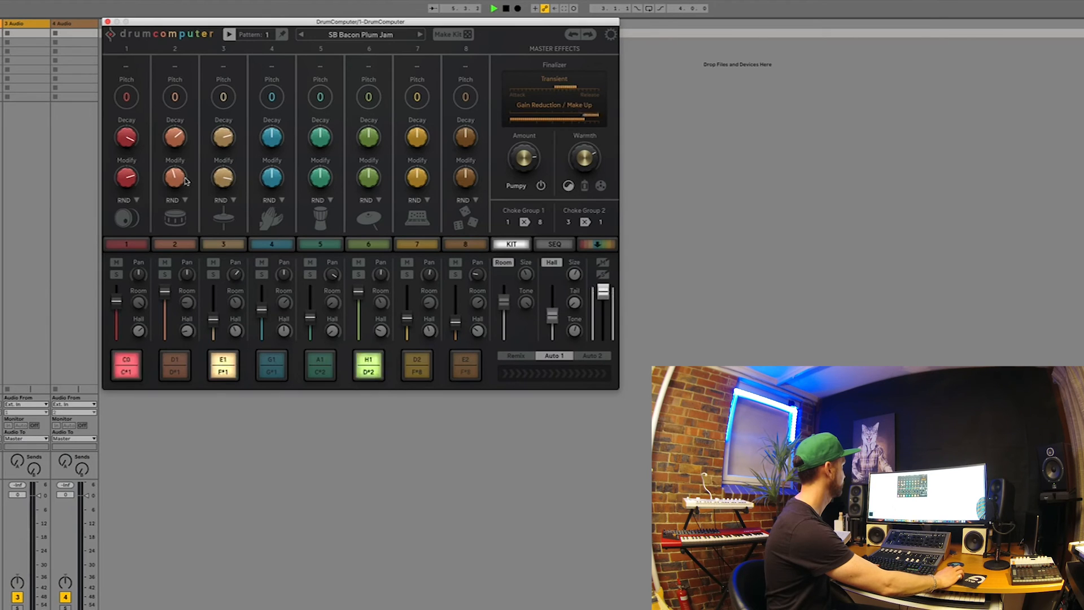
Restart playback and set the kit pitches to +13 for sound 1, -16 for sound 2, -11 for sound 3 and +16 for sound 4
{"action": "key", "text": "space"}
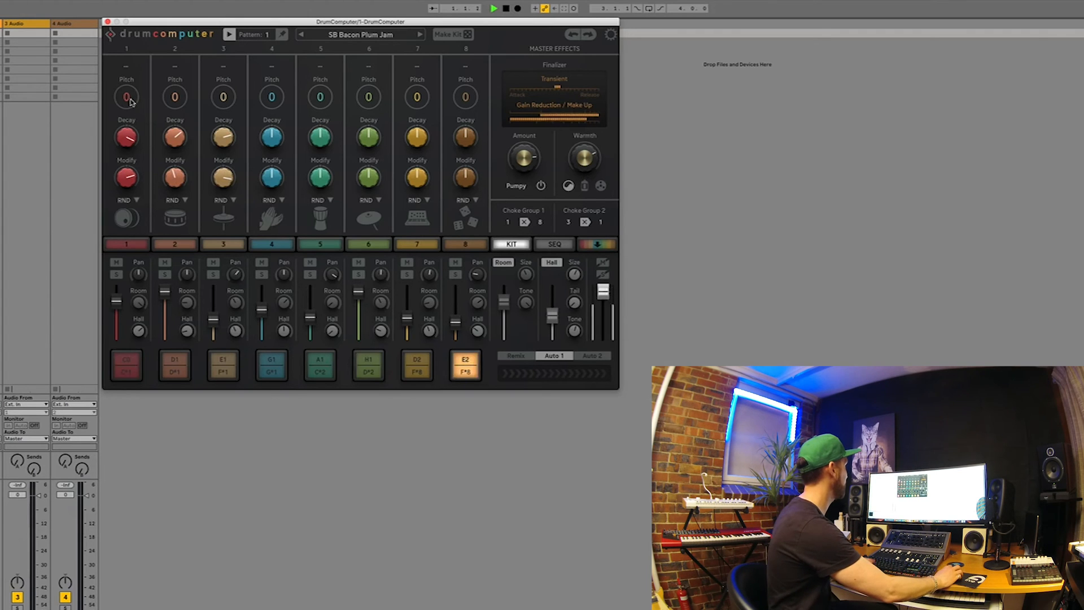
{"action": "left_click_drag", "start_coordinate": [133, 70], "coordinate": [133, 63]}
{"action": "left_click_drag", "start_coordinate": [176, 101], "coordinate": [222, 124]}
{"action": "left_click_drag", "start_coordinate": [123, 100], "coordinate": [170, 107]}
{"action": "left_click_drag", "start_coordinate": [273, 102], "coordinate": [275, 92]}
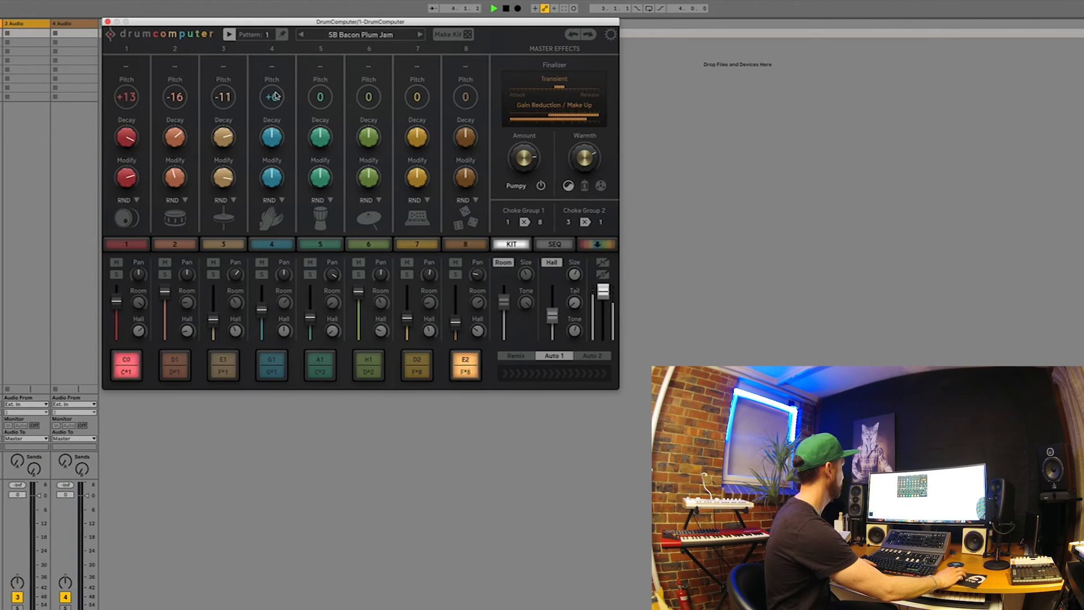
Vary the Finalizer's Amount in the master effects, stopping and restarting playback to hear its effect
{"action": "left_click_drag", "start_coordinate": [527, 165], "coordinate": [527, 163]}
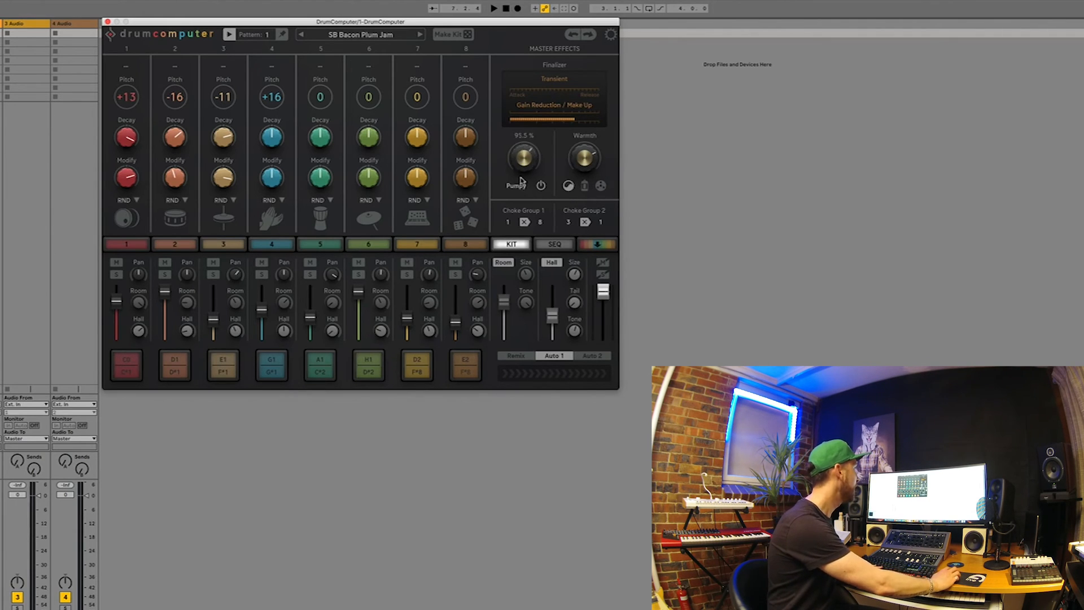
{"action": "key", "text": "space"}
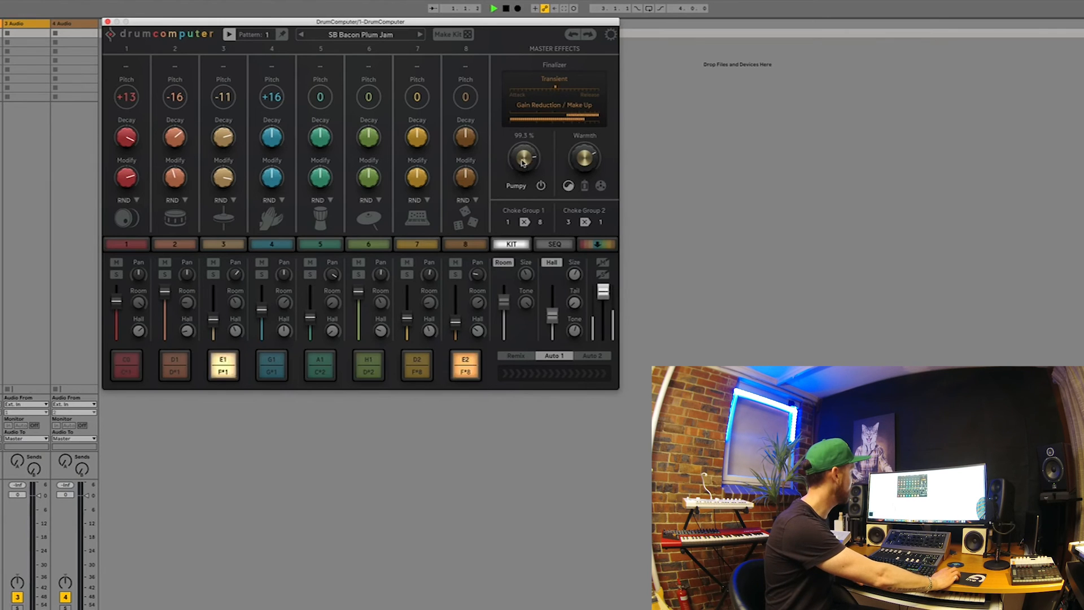
{"action": "mouse_move", "coordinate": [523, 174]}
{"action": "left_mouse_down"}
{"action": "mouse_move", "coordinate": [531, 238]}
{"action": "mouse_move", "coordinate": [530, 171]}
{"action": "left_mouse_up"}
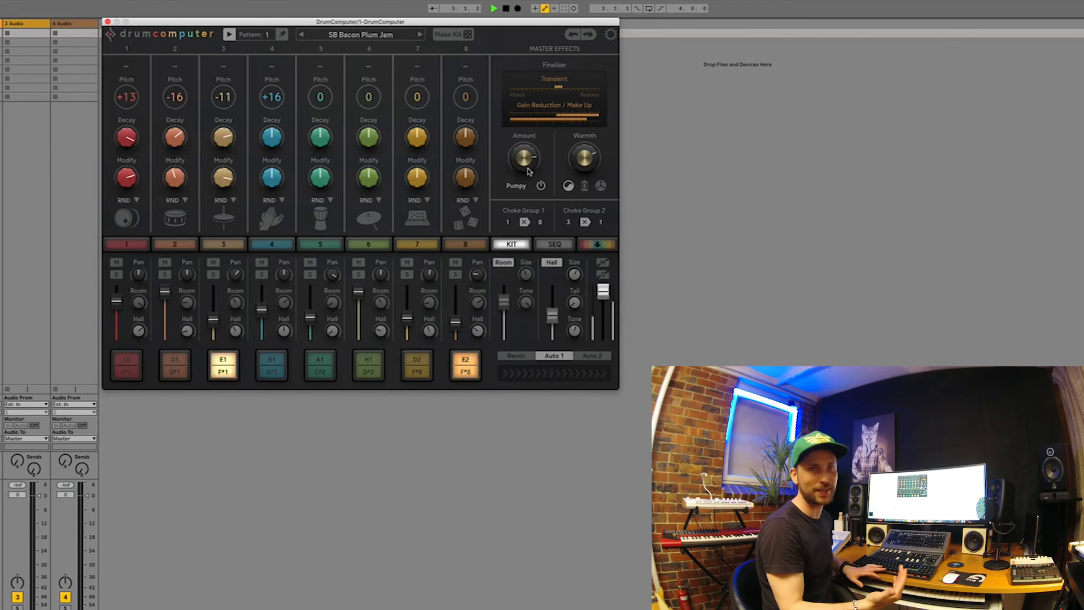
Generate a new random kit and open the synth engine of sound 7
{"action": "left_click", "coordinate": [451, 34]}
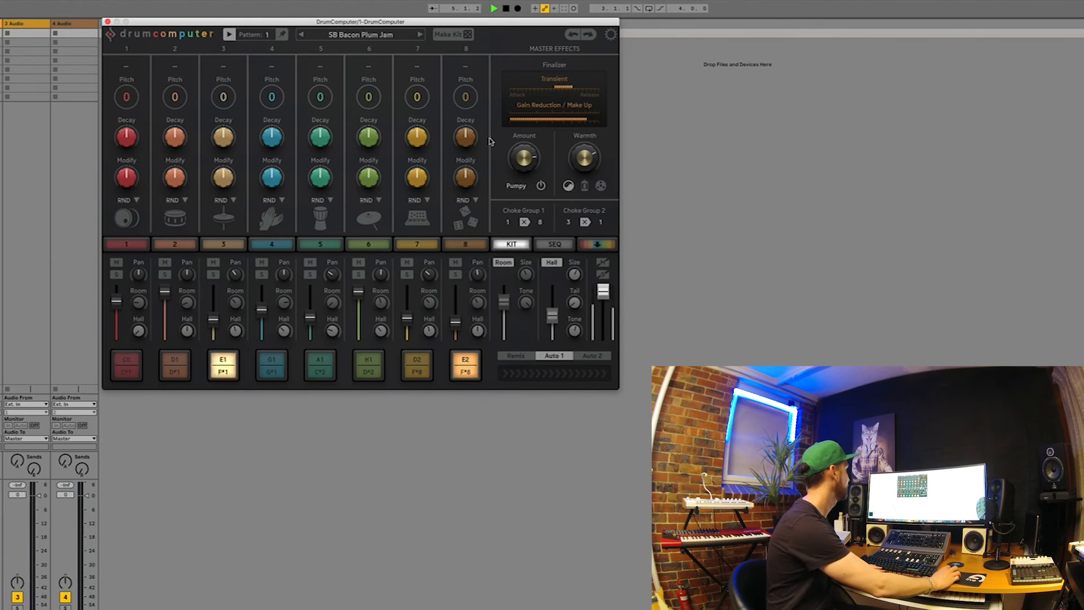
{"action": "left_click", "coordinate": [421, 244]}
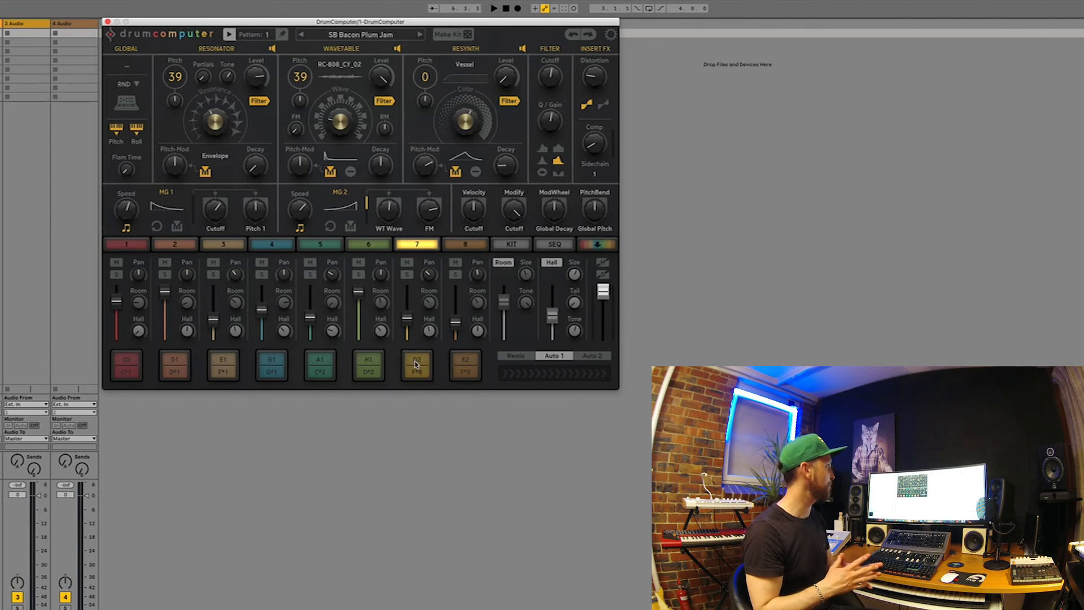
{"action": "left_click", "coordinate": [385, 456]}
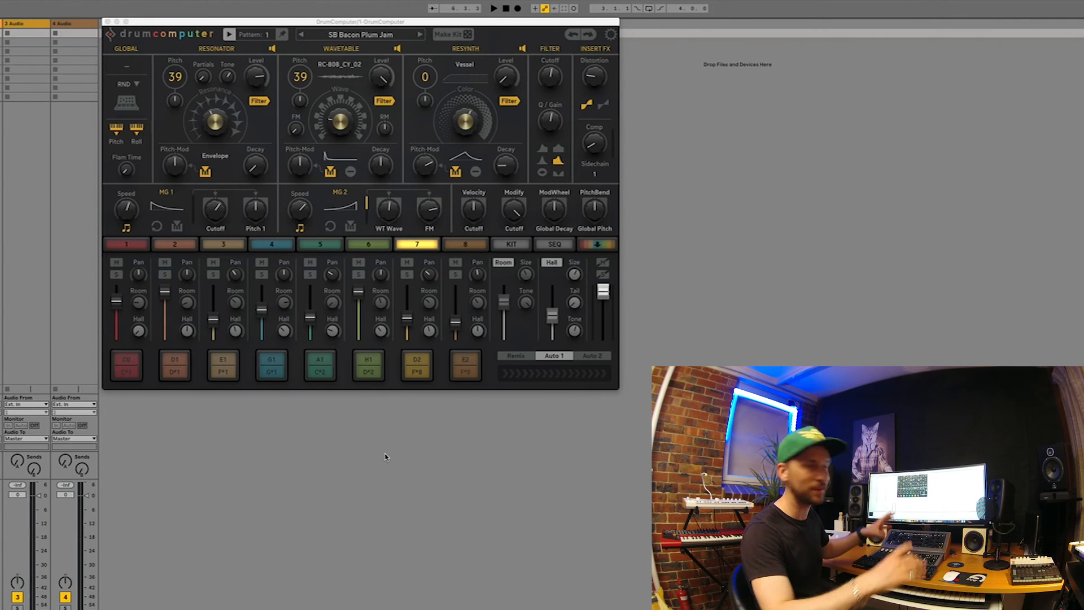
Enable Remix mode during playback and sweep through several remix positions, stopping and restarting playback to compare them
{"action": "key", "text": "space"}
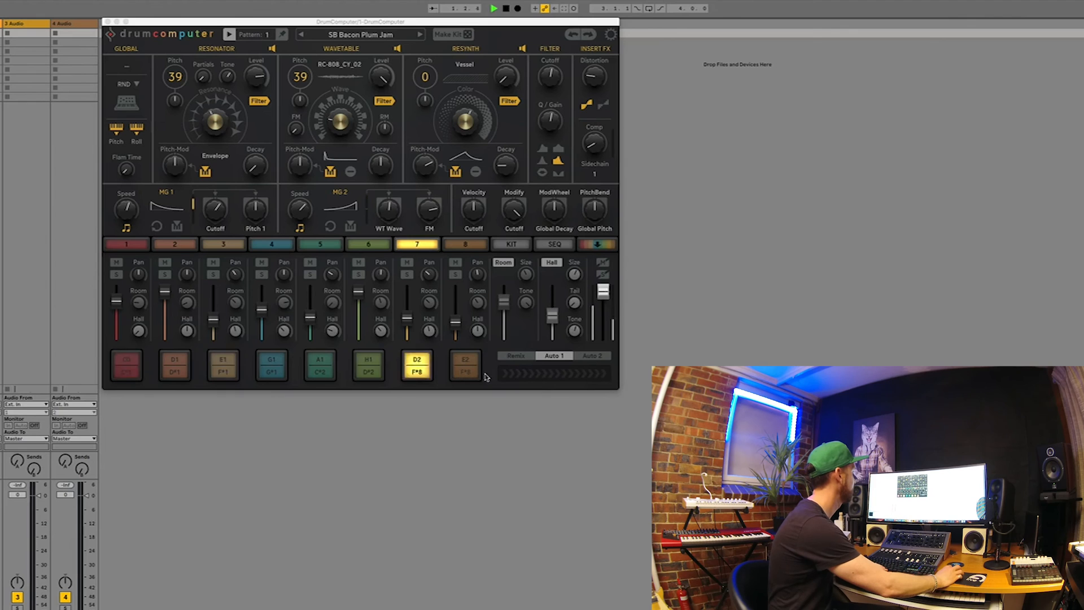
{"action": "left_click", "coordinate": [518, 375]}
{"action": "left_click", "coordinate": [525, 357]}
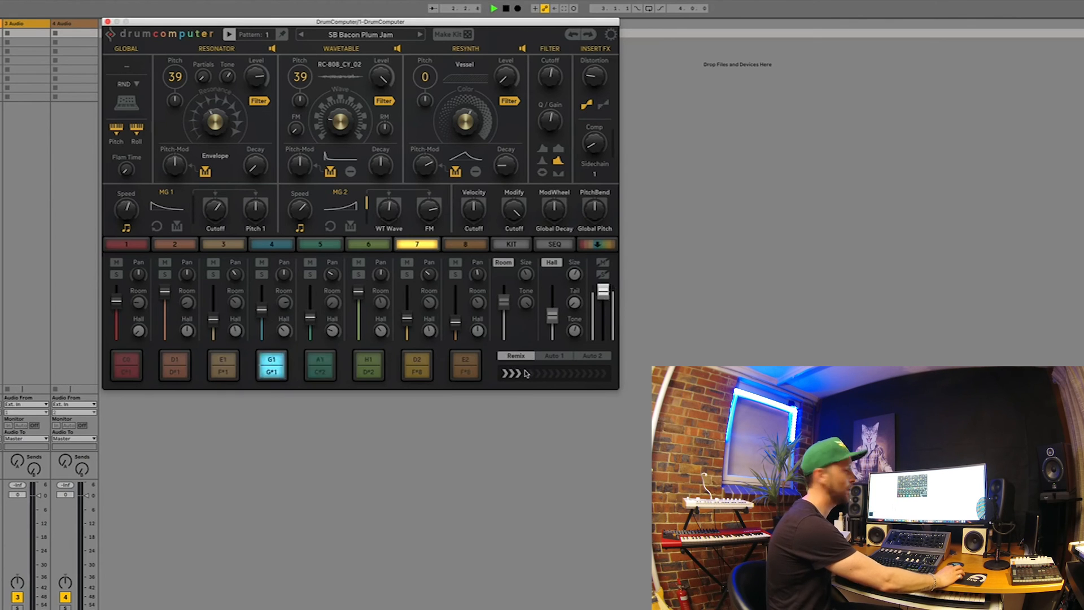
{"action": "mouse_move", "coordinate": [526, 373]}
{"action": "left_mouse_down"}
{"action": "mouse_move", "coordinate": [593, 376]}
{"action": "mouse_move", "coordinate": [512, 378]}
{"action": "left_mouse_up"}
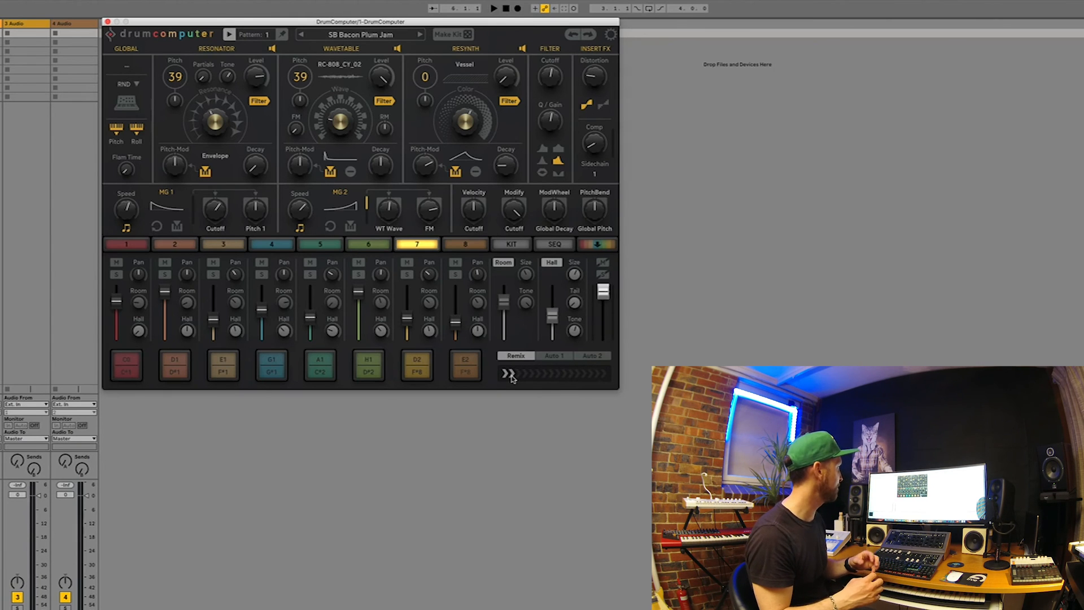
{"action": "key", "text": "space"}
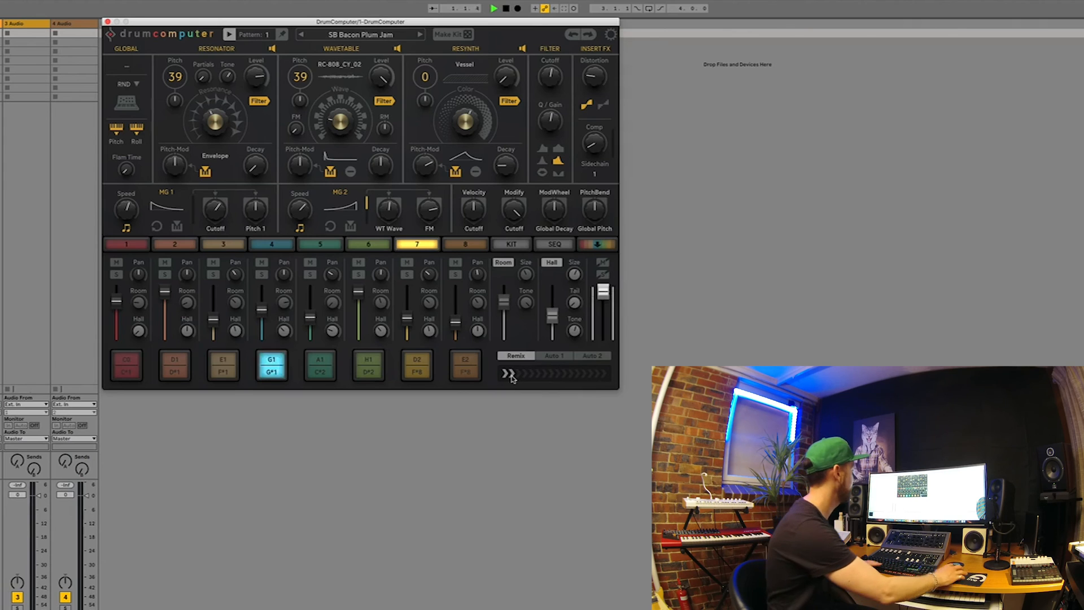
{"action": "left_click_drag", "start_coordinate": [511, 378], "coordinate": [569, 380]}
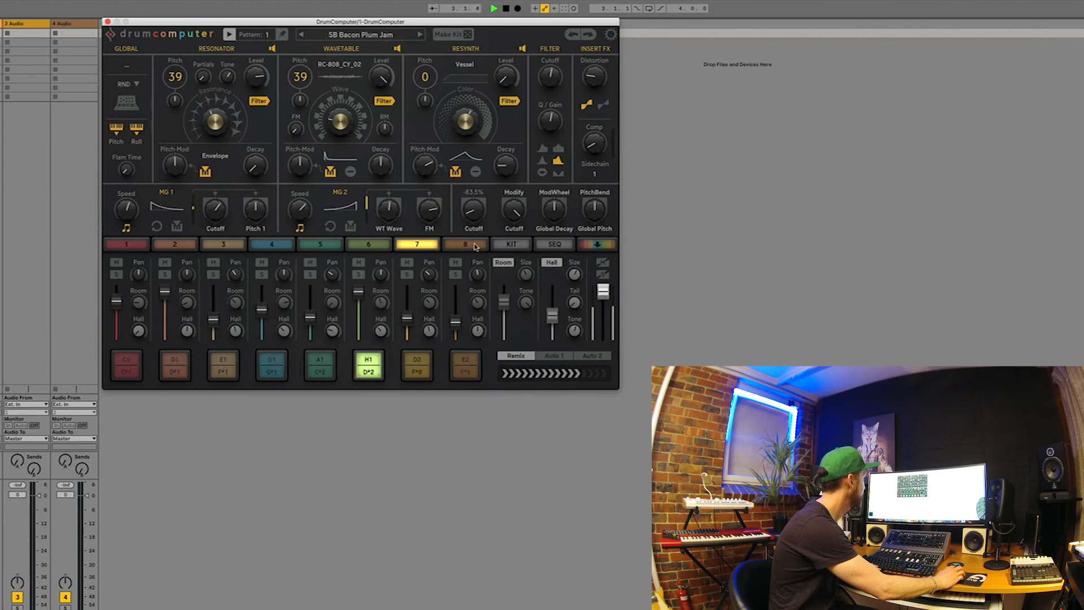
{"action": "mouse_move", "coordinate": [509, 377]}
{"action": "left_mouse_down"}
{"action": "mouse_move", "coordinate": [600, 375]}
{"action": "mouse_move", "coordinate": [521, 374]}
{"action": "left_mouse_up"}
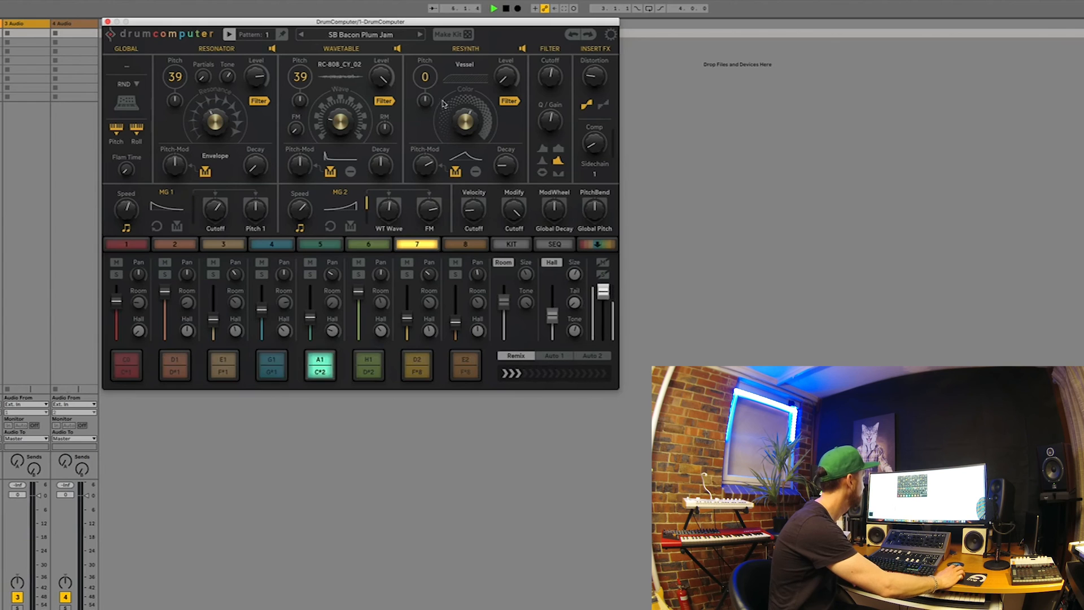
Load the SB Bass Lime Dark preset, start playback and try different Remix positions on it
{"action": "left_click", "coordinate": [420, 35]}
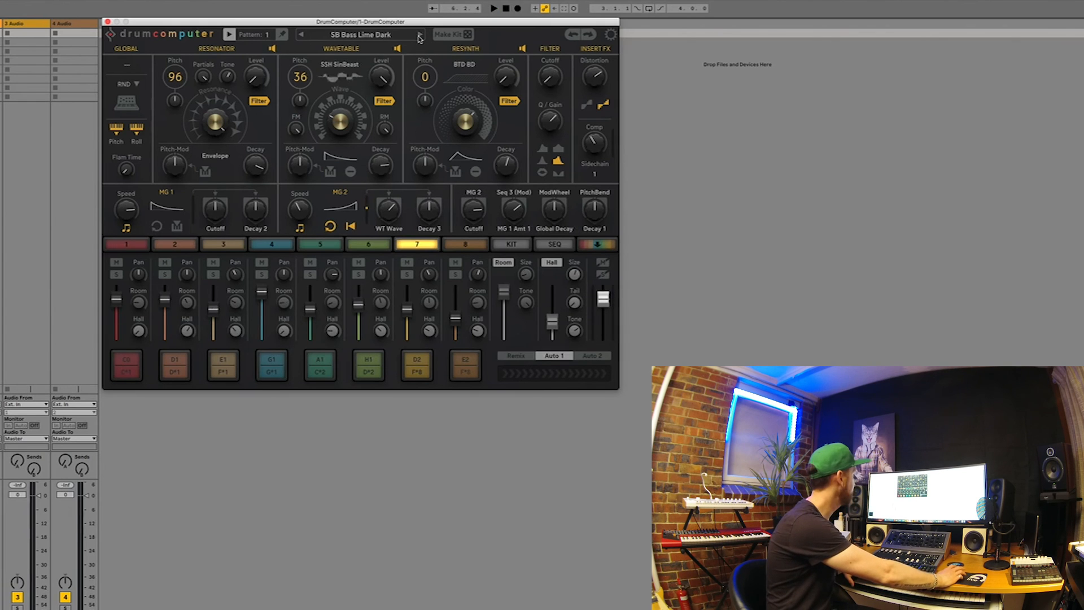
{"action": "key", "text": "space"}
{"action": "left_click", "coordinate": [518, 371]}
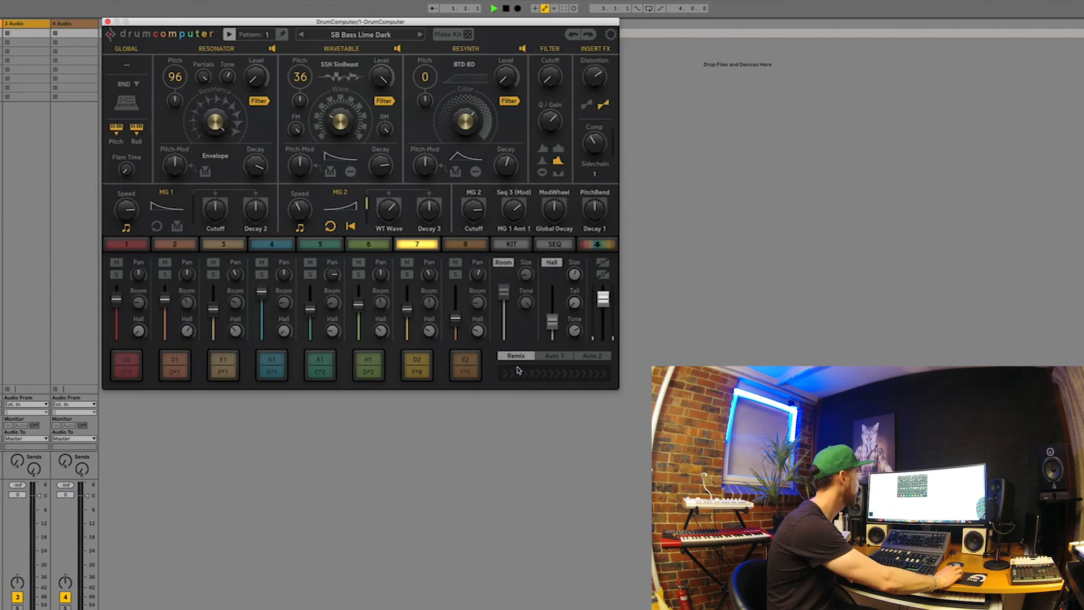
{"action": "left_click_drag", "start_coordinate": [545, 373], "coordinate": [562, 374]}
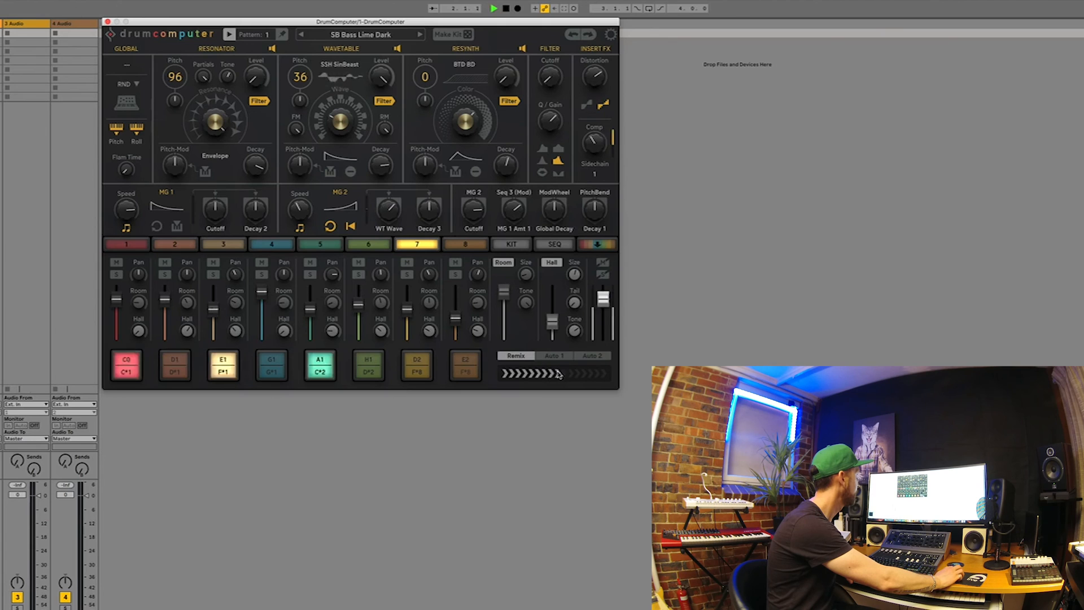
{"action": "left_click", "coordinate": [282, 36]}
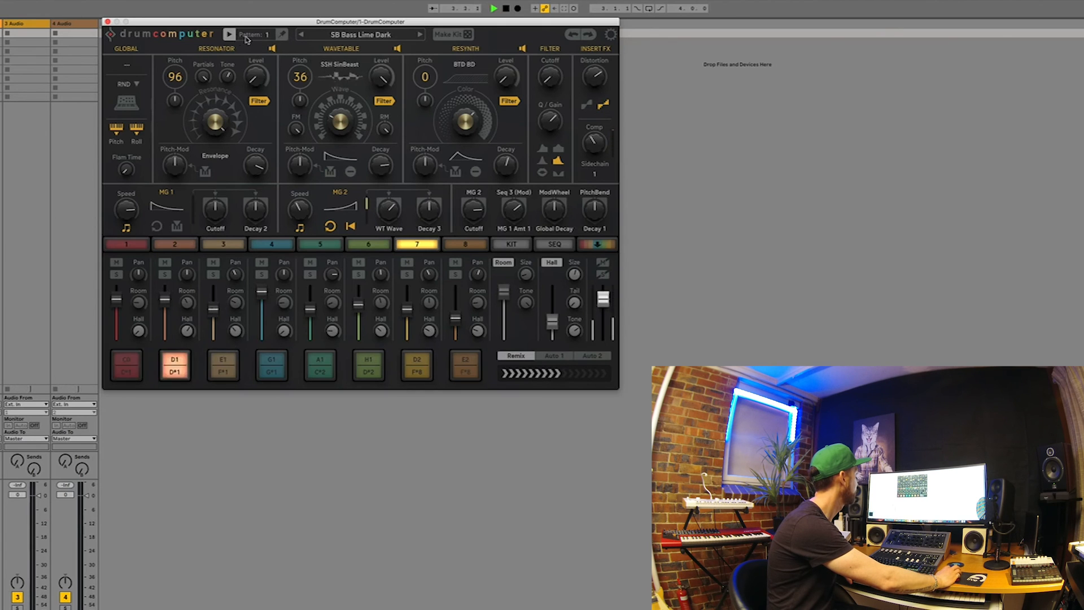
Audition the SB Bass Lime and SB Bnoize presets, and load ODD Ahab from the Oddiction bank
{"action": "left_click", "coordinate": [420, 35]}
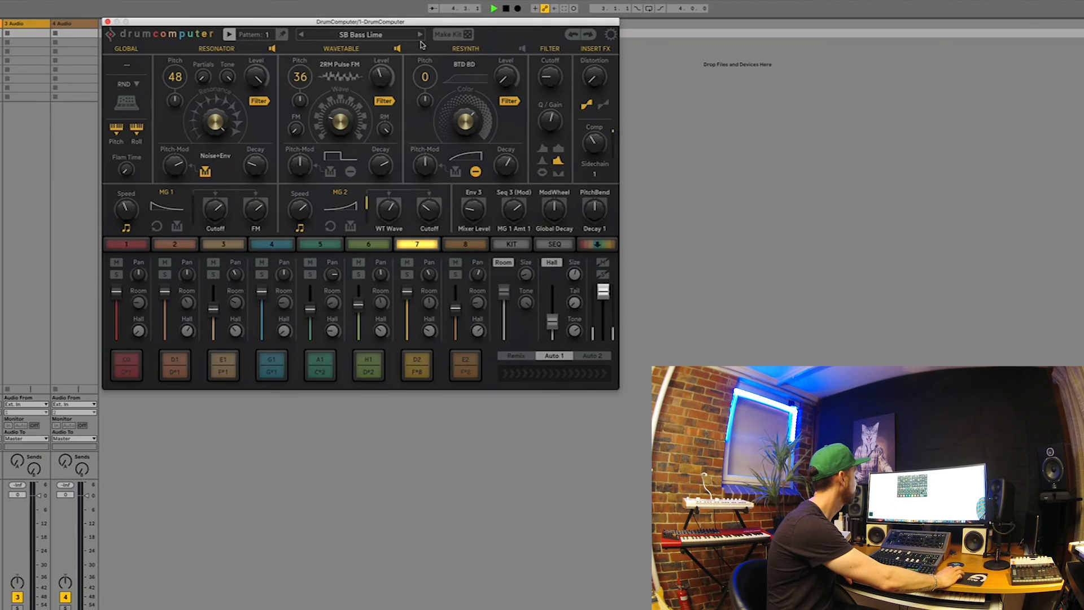
{"action": "left_click", "coordinate": [420, 35]}
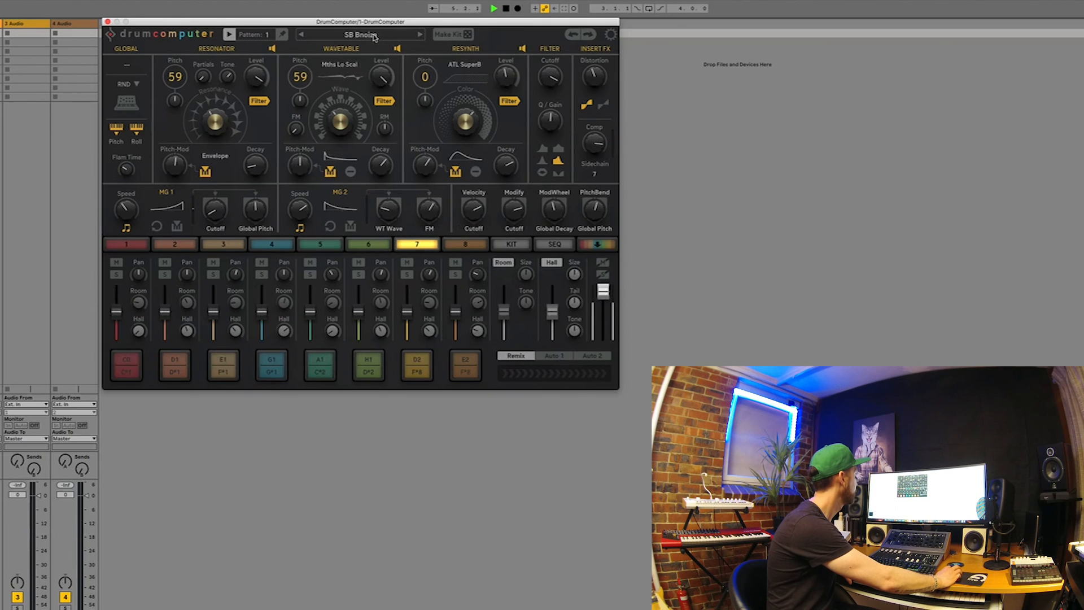
{"action": "left_click", "coordinate": [373, 38]}
{"action": "mouse_move", "coordinate": [359, 185]}
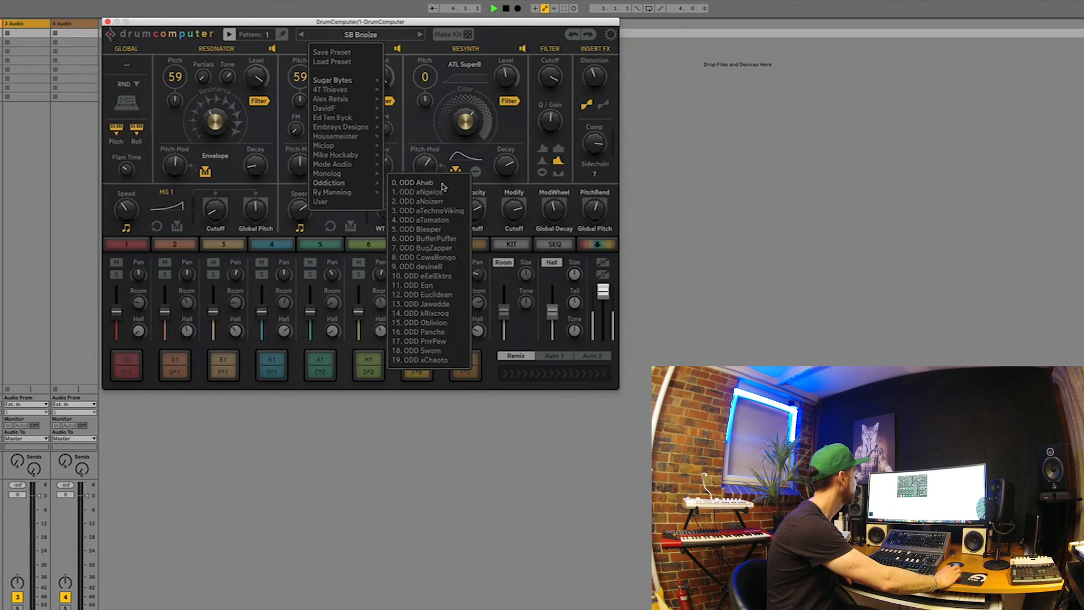
{"action": "left_click", "coordinate": [443, 186]}
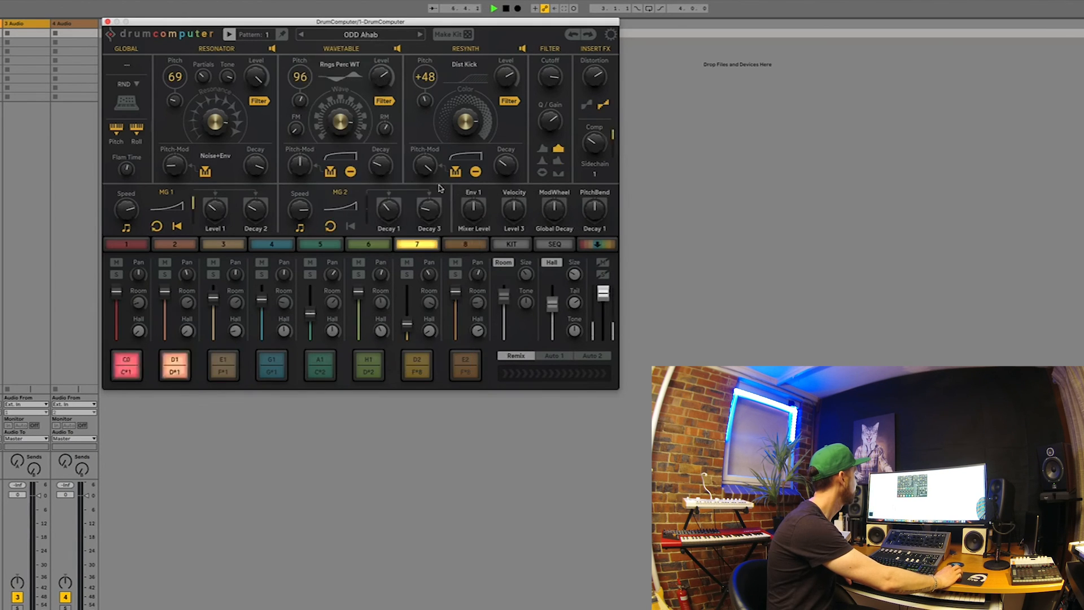
Step forward through the Oddiction presets during playback, past ODD aTechnoViking and ODD aTomaton, to ODD BufferPuffer
{"action": "left_click", "coordinate": [420, 35]}
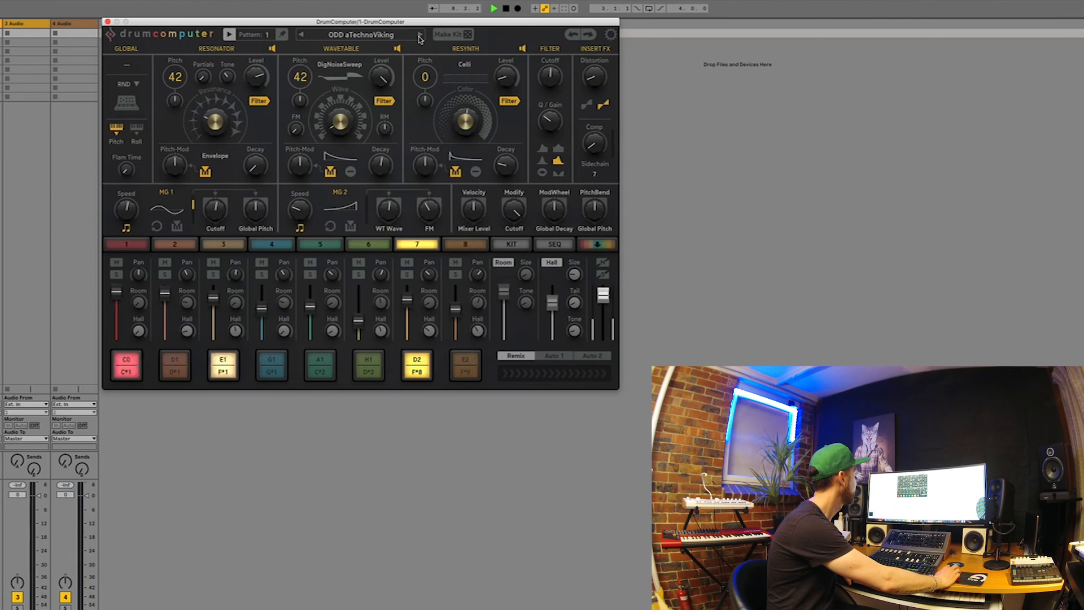
{"action": "left_click", "coordinate": [420, 35]}
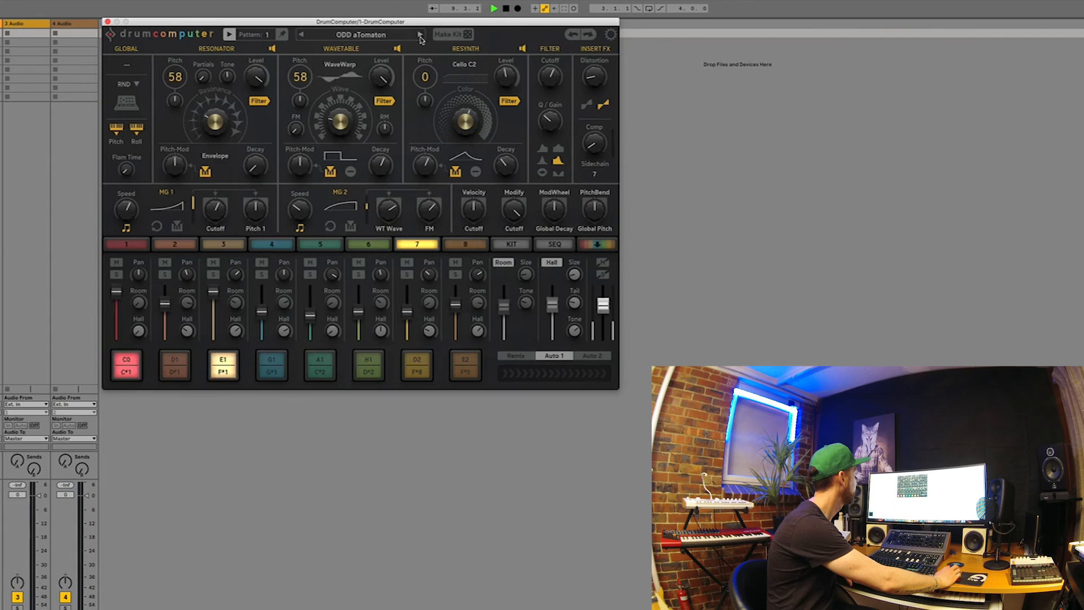
{"action": "left_click", "coordinate": [420, 35]}
{"action": "left_click", "coordinate": [420, 35]}
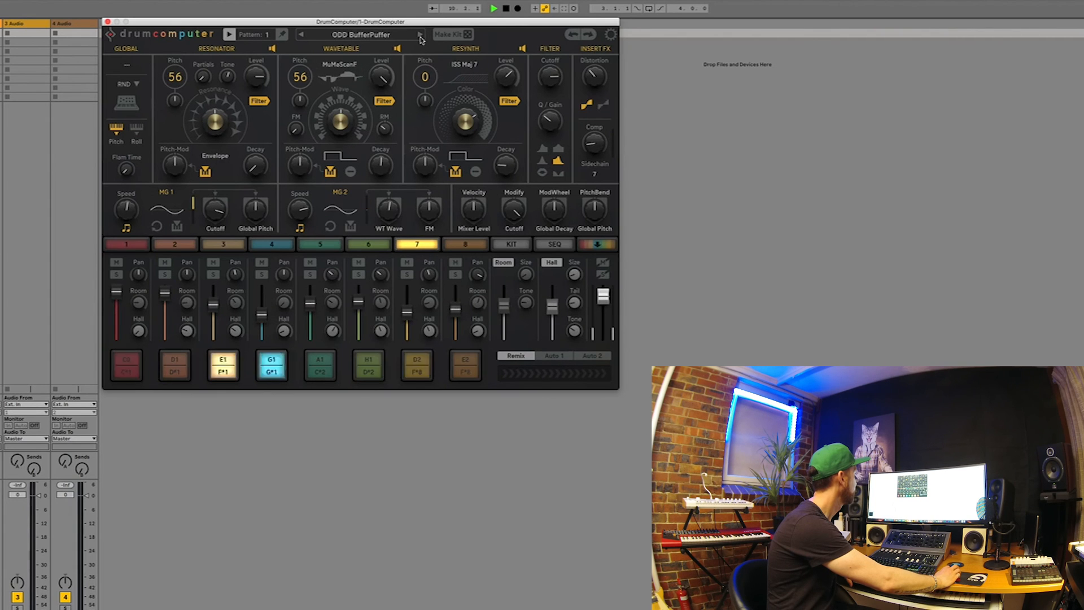
Sweep through the higher Remix positions on the ODD BufferPuffer preset and stop playback
{"action": "left_click", "coordinate": [555, 374]}
{"action": "left_click_drag", "start_coordinate": [556, 374], "coordinate": [591, 380]}
{"action": "key", "text": "space"}
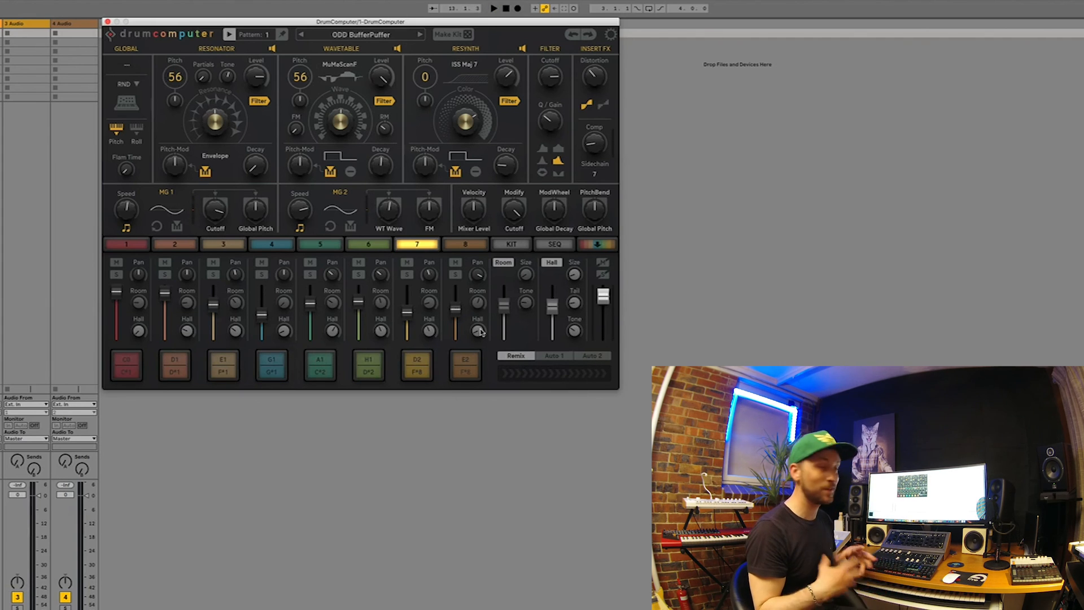
{"action": "left_click", "coordinate": [449, 491]}
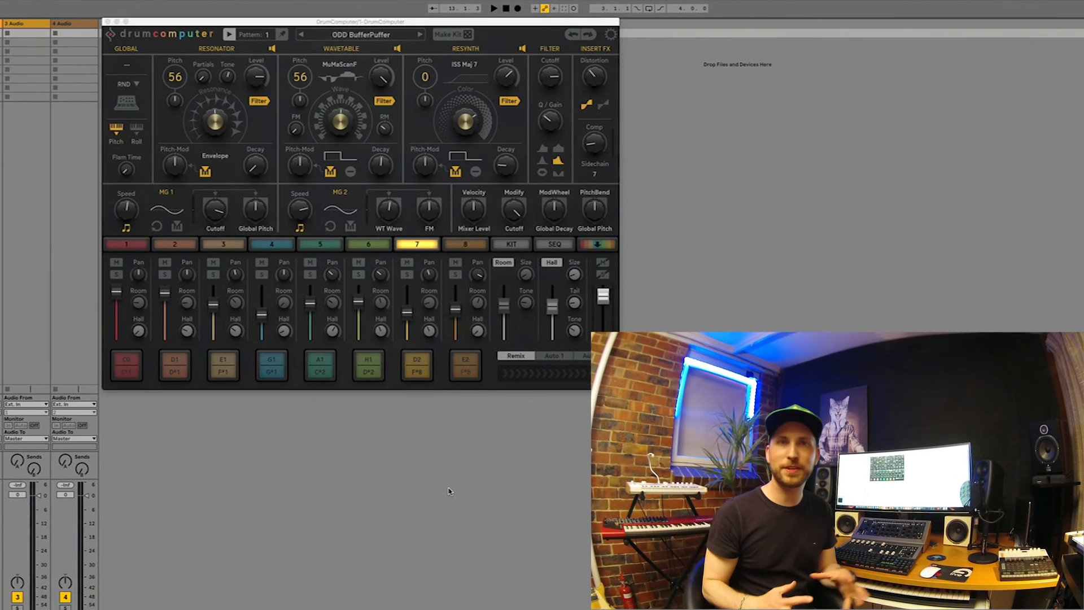